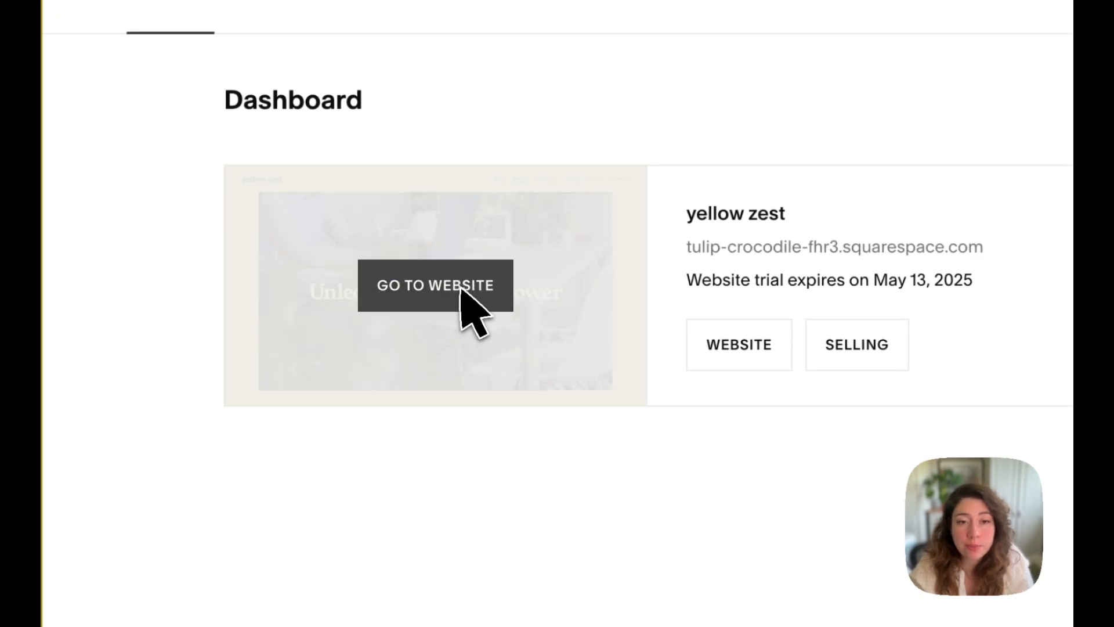
Open the pages of the yellow zest website and start adding a Blog collection to the main navigation.
{"action": "left_click", "coordinate": [473, 299]}
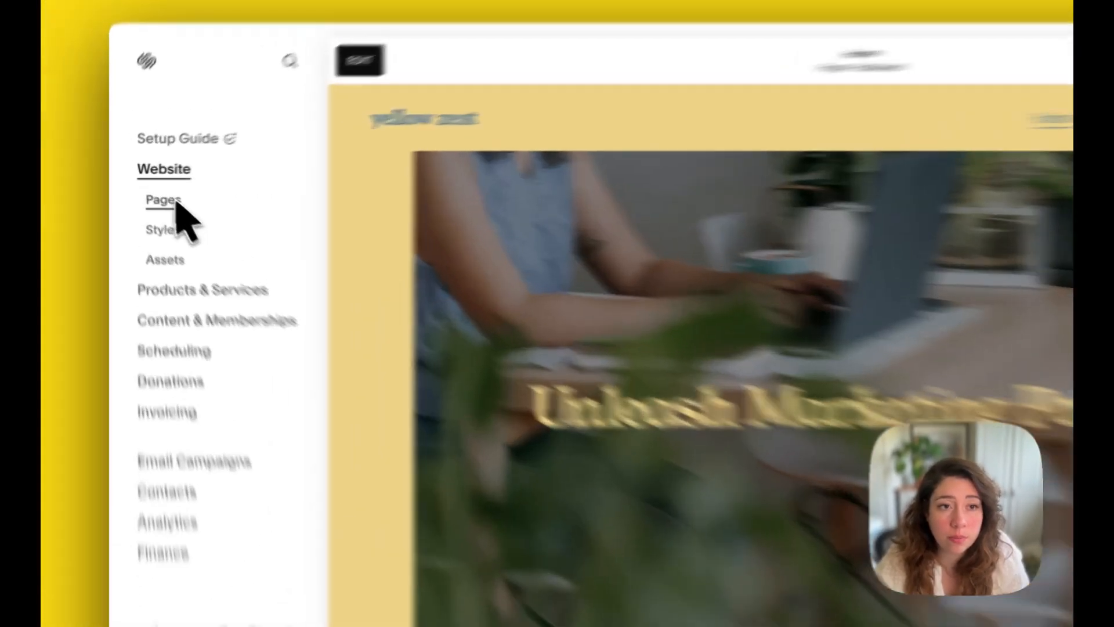
{"action": "left_click", "coordinate": [156, 193]}
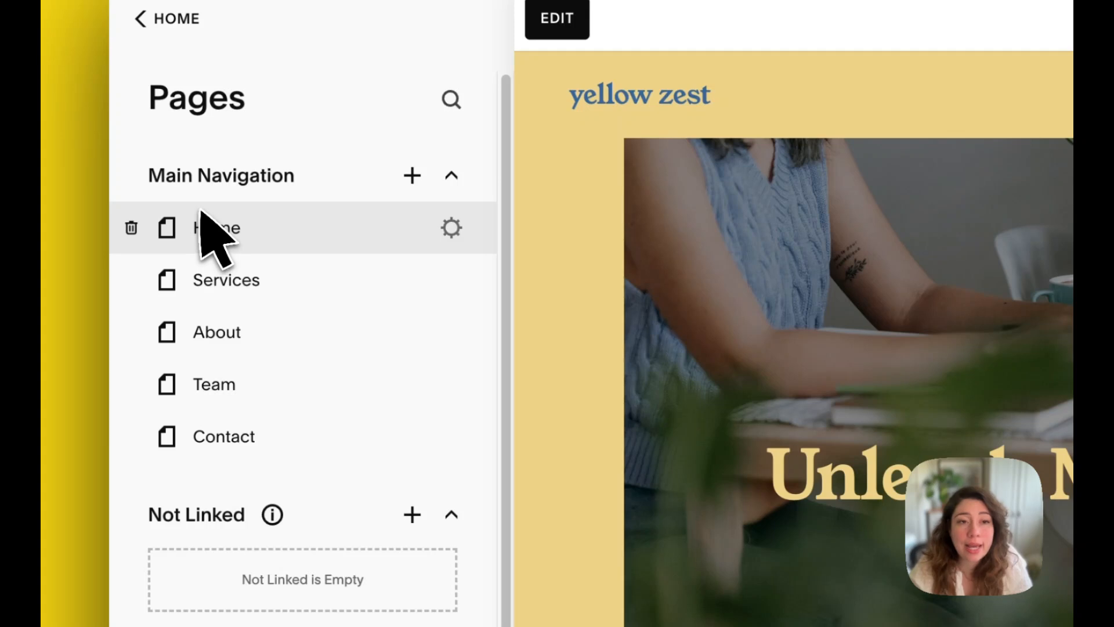
{"action": "left_click", "coordinate": [417, 176]}
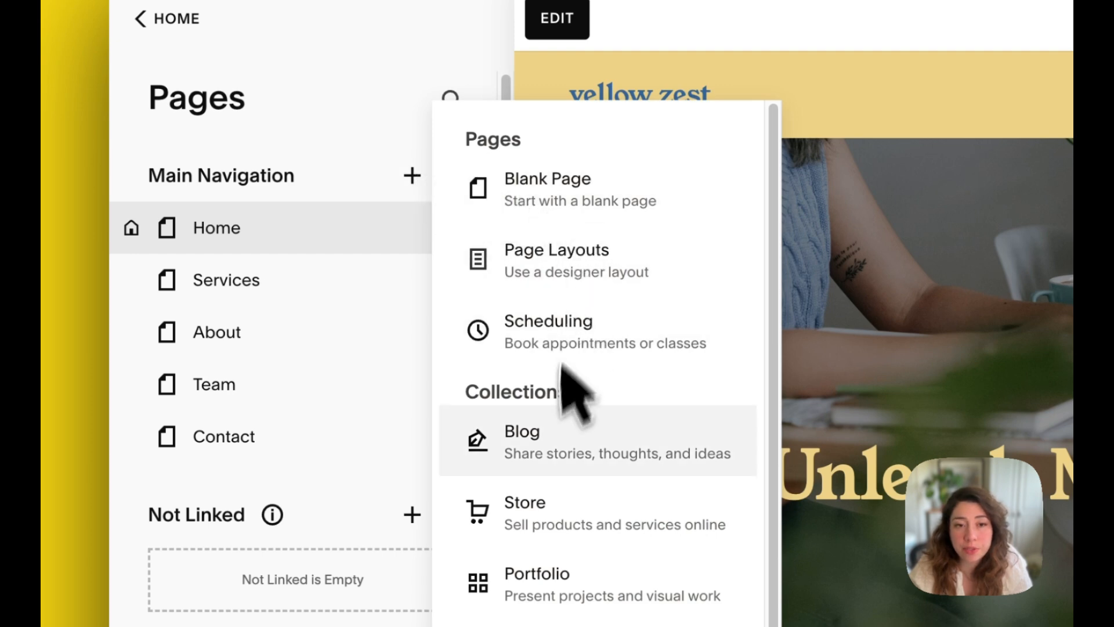
{"action": "left_click", "coordinate": [557, 459]}
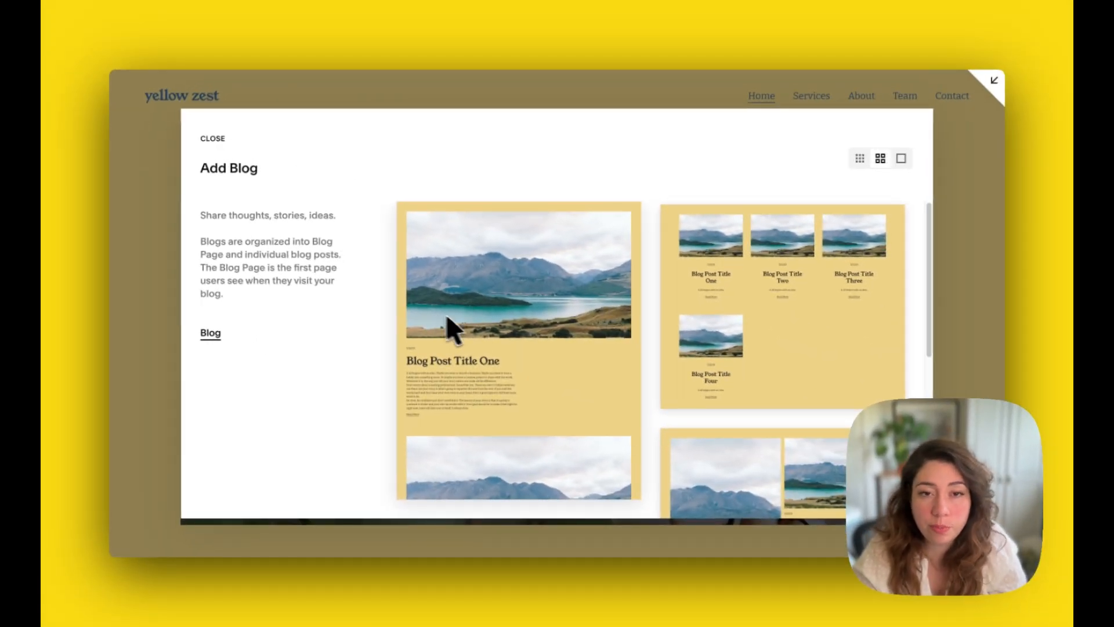
Choose the blog layout with each post's image beside its title and name the new page Blog.
{"action": "scroll", "coordinate": [523, 293], "scroll_direction": "down", "scroll_amount": 3}
{"action": "scroll", "coordinate": [482, 310], "scroll_direction": "down", "scroll_amount": 5}
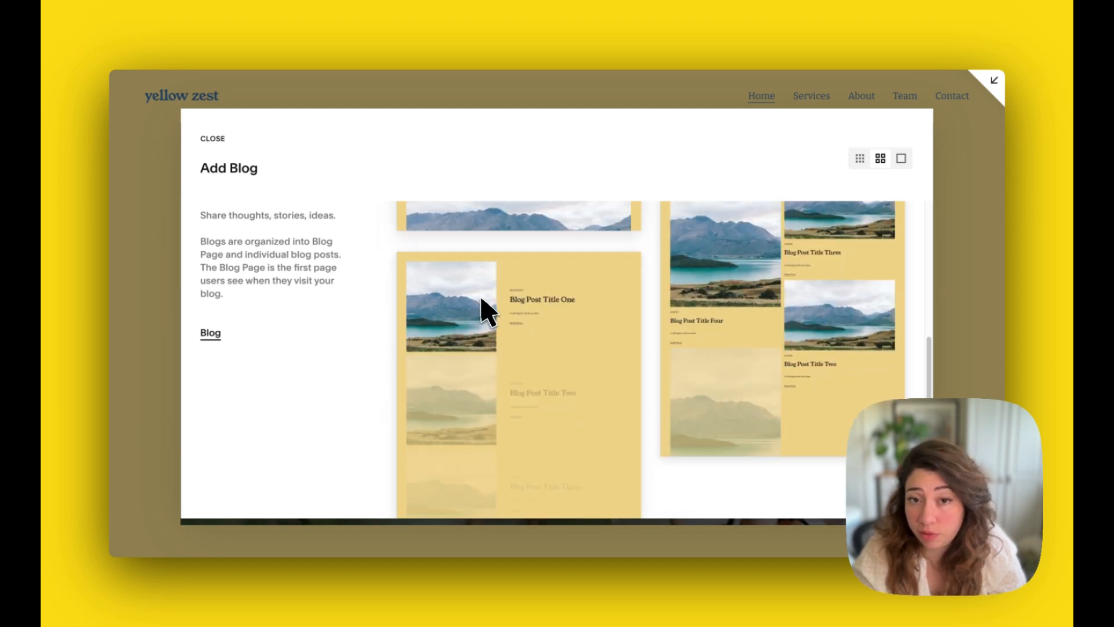
{"action": "scroll", "coordinate": [728, 409], "scroll_direction": "up", "scroll_amount": 3}
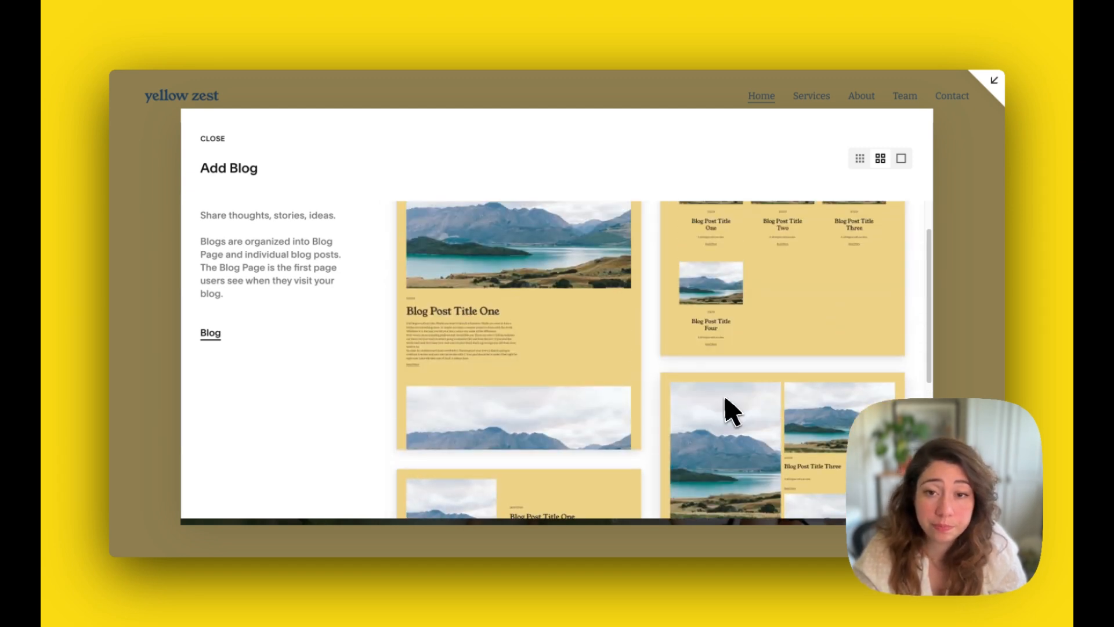
{"action": "scroll", "coordinate": [560, 418], "scroll_direction": "down", "scroll_amount": 5}
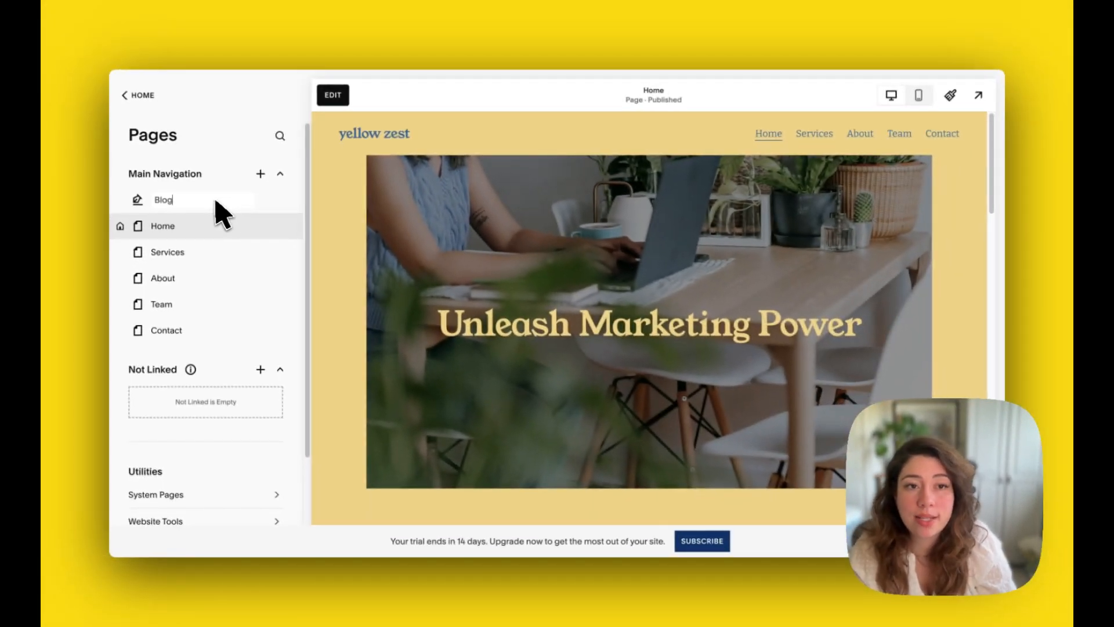
{"action": "key", "text": "Return"}
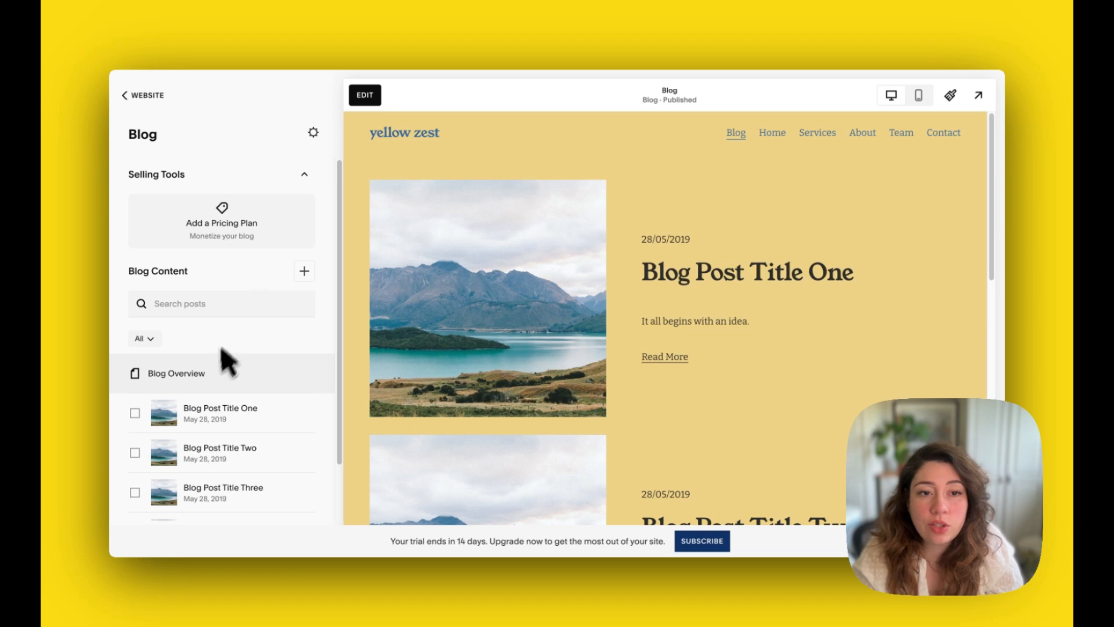
Create a new blog post and title it "Mobile friendly designs".
{"action": "scroll", "coordinate": [218, 371], "scroll_direction": "down", "scroll_amount": 2}
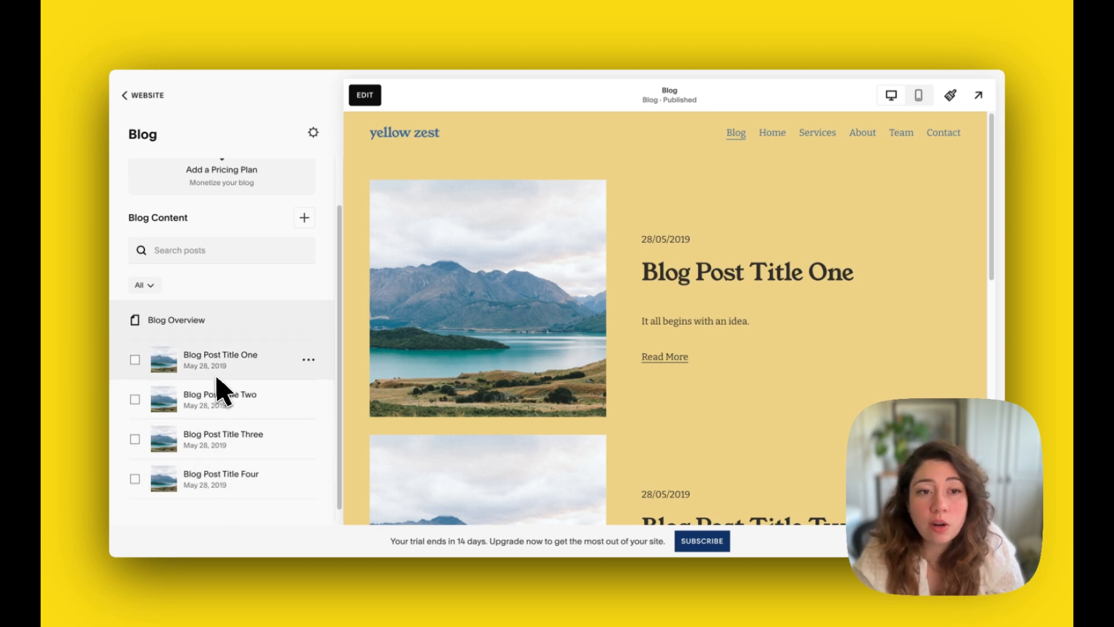
{"action": "scroll", "coordinate": [227, 421], "scroll_direction": "up", "scroll_amount": 2}
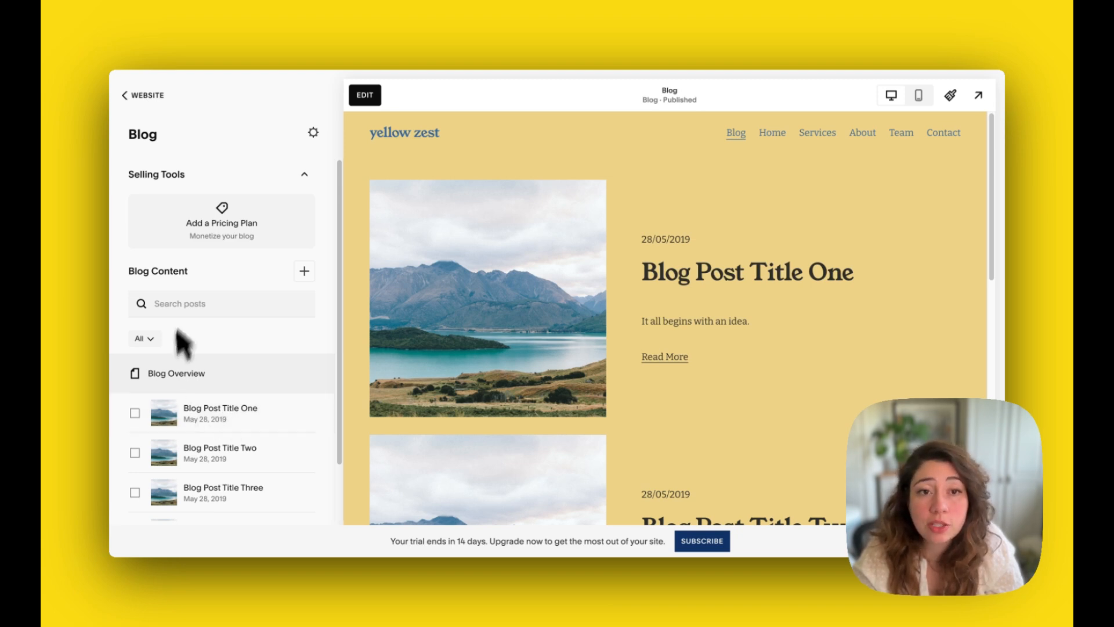
{"action": "left_click", "coordinate": [305, 272]}
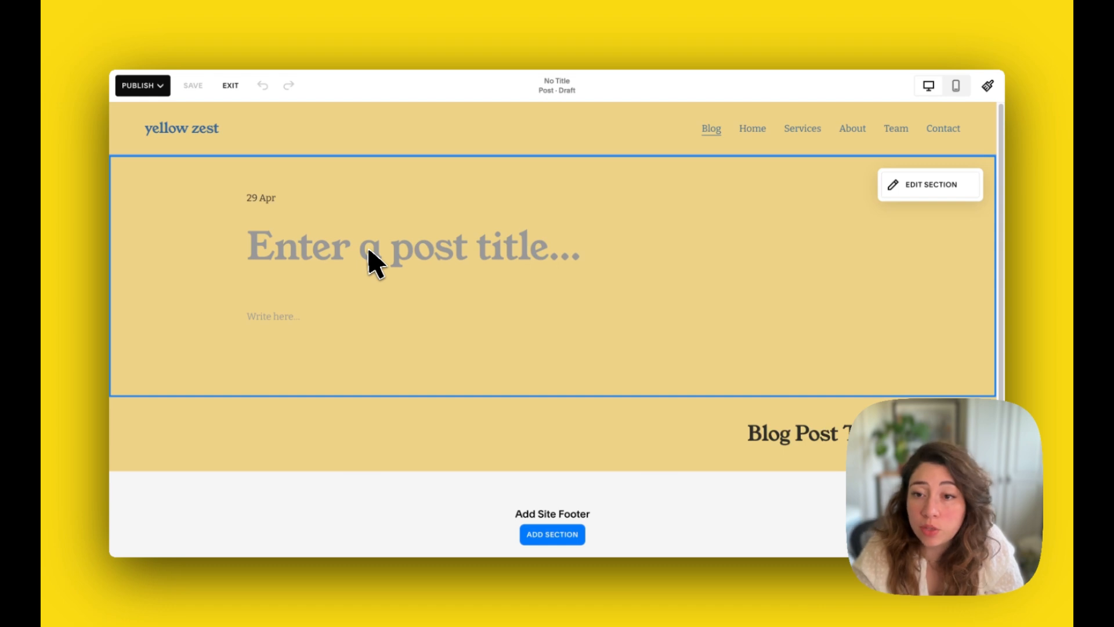
{"action": "left_click", "coordinate": [369, 251]}
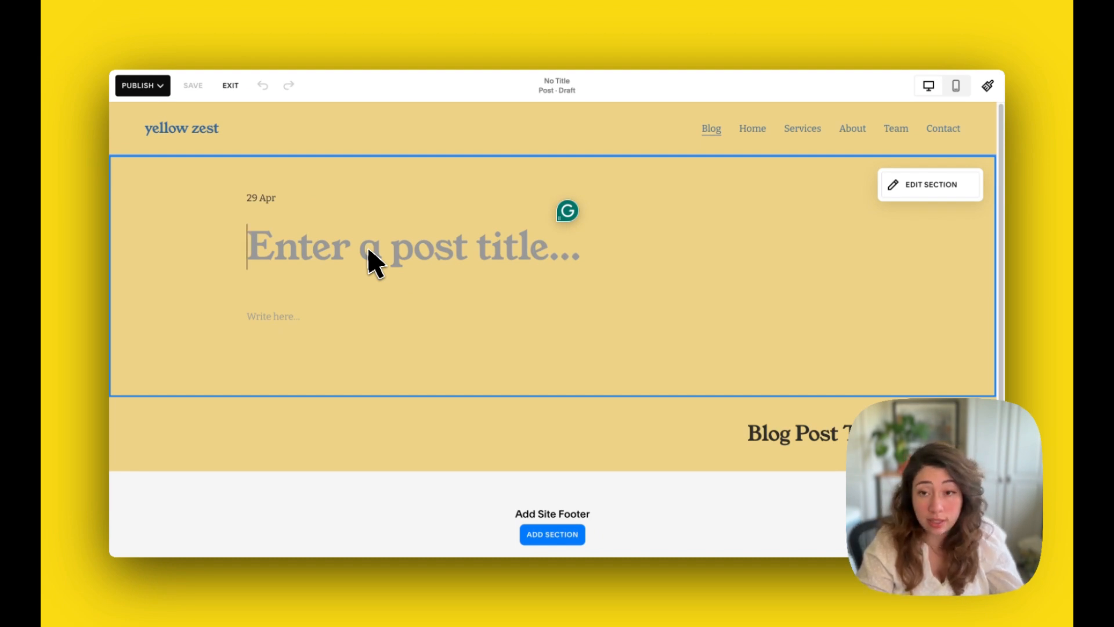
{"action": "type", "text": "Mobi"}
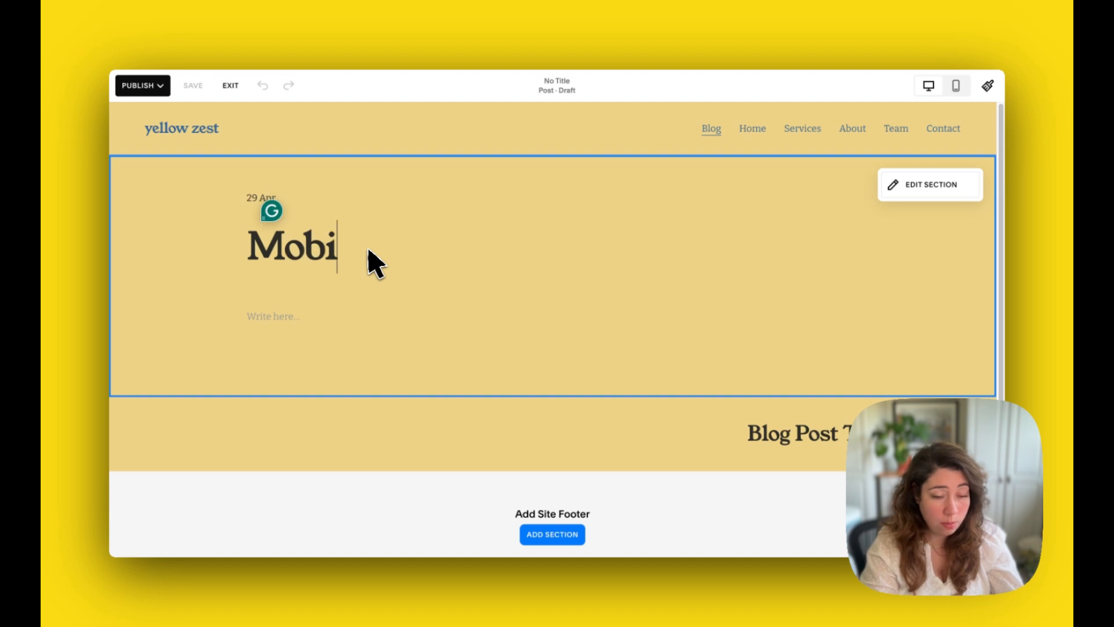
{"action": "type", "text": "le fri"}
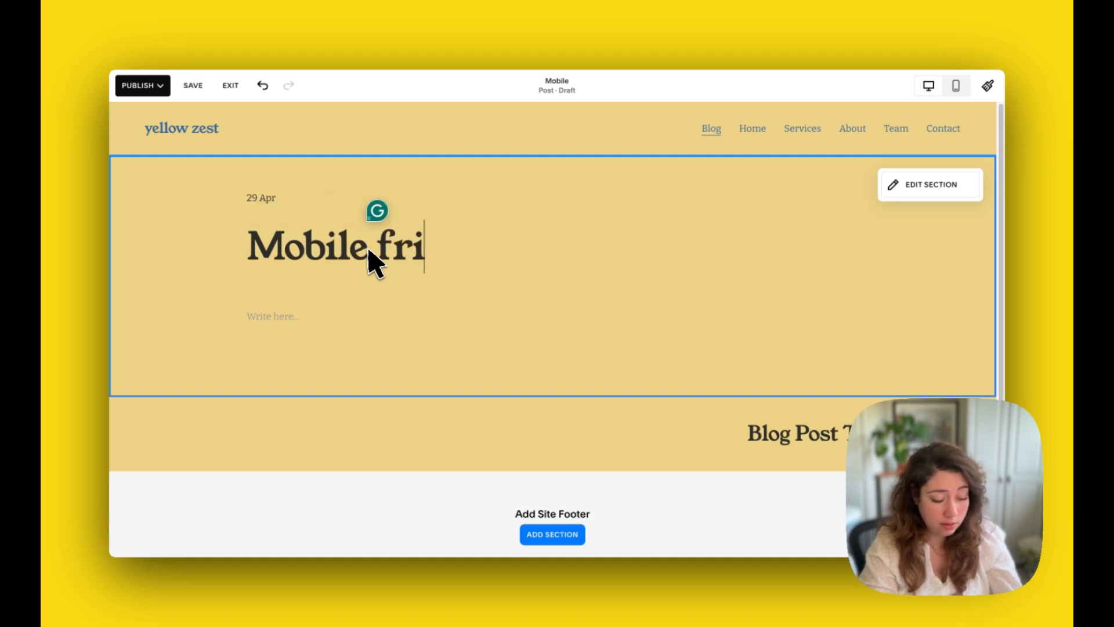
{"action": "type", "text": "endly sdesigns"}
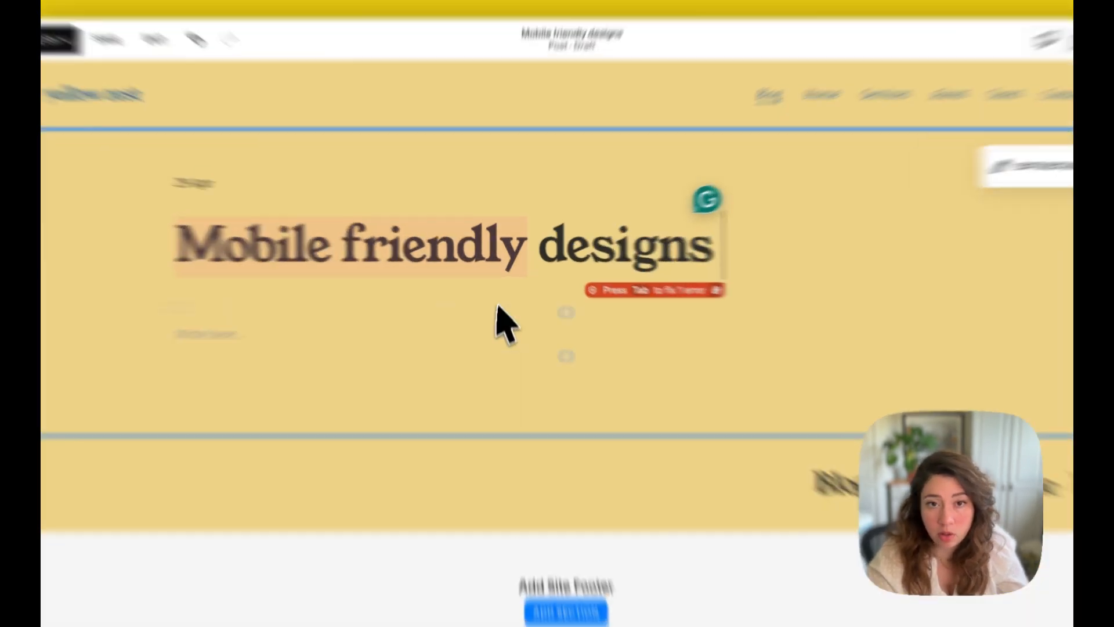
{"action": "left_click", "coordinate": [514, 291]}
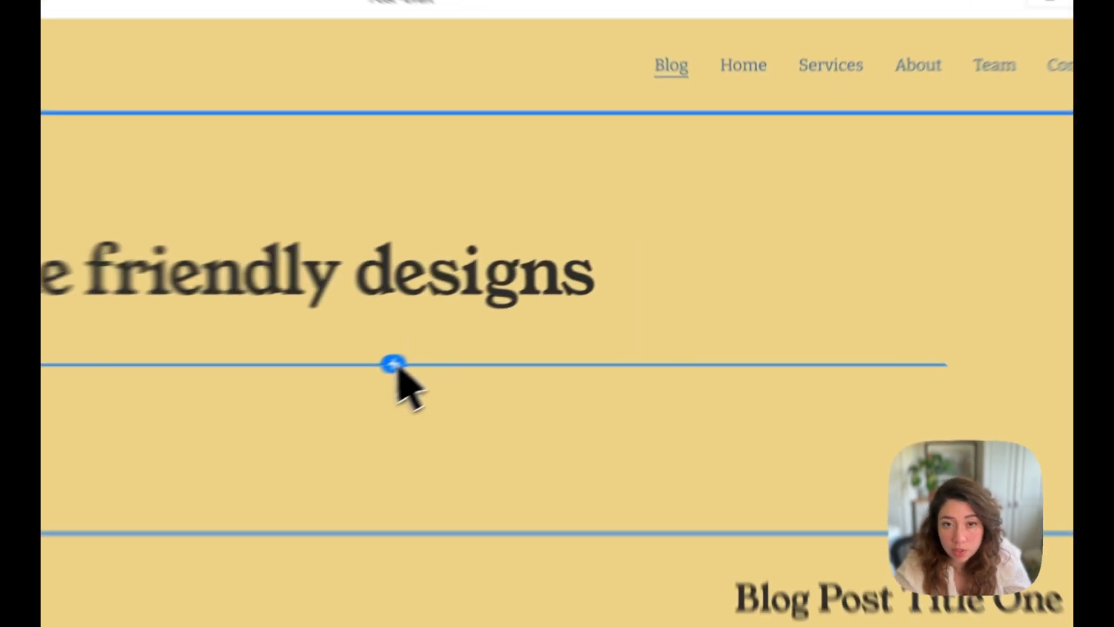
Insert an image block below the post title and upload pexels-teona-swift-6912822.jpg from the WEBSITE IMAGES folder.
{"action": "left_click", "coordinate": [552, 299]}
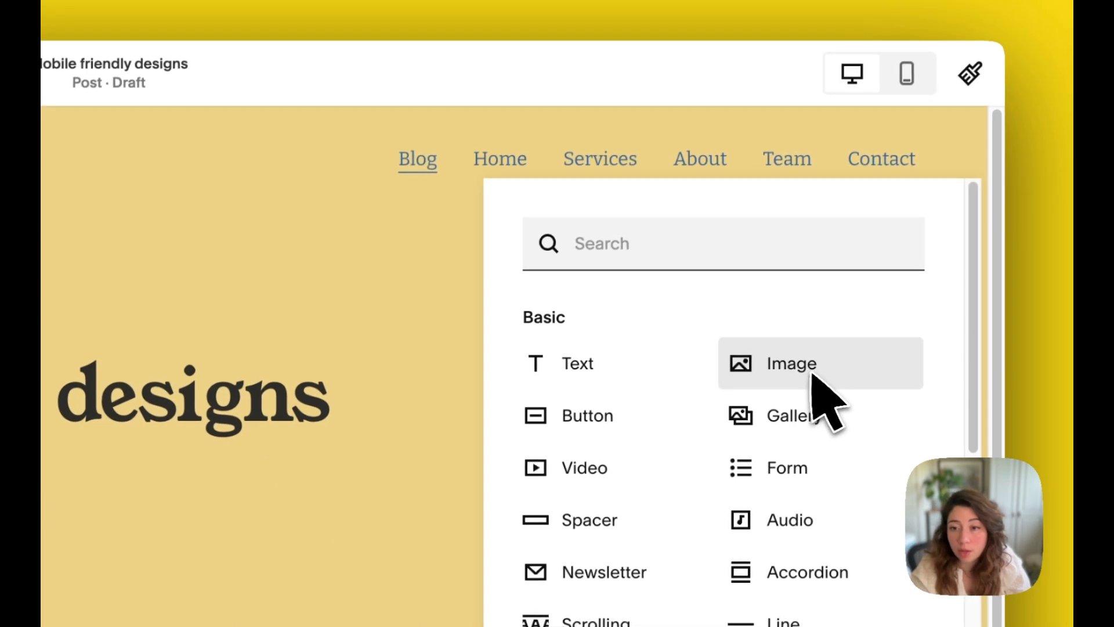
{"action": "left_click_drag", "start_coordinate": [910, 199], "coordinate": [667, 226]}
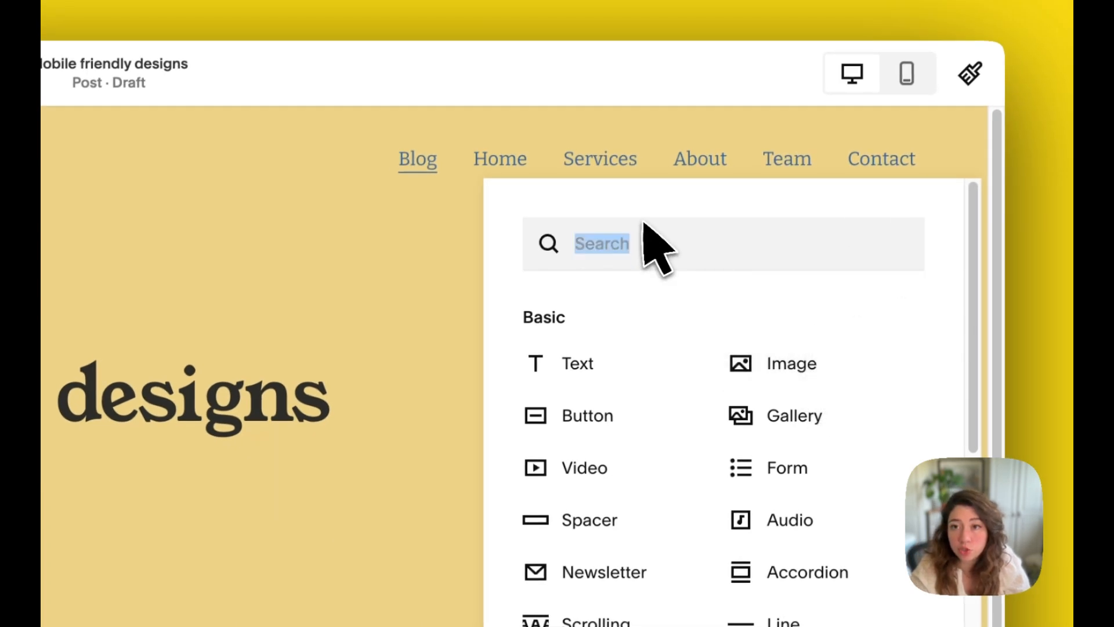
{"action": "left_click", "coordinate": [785, 374]}
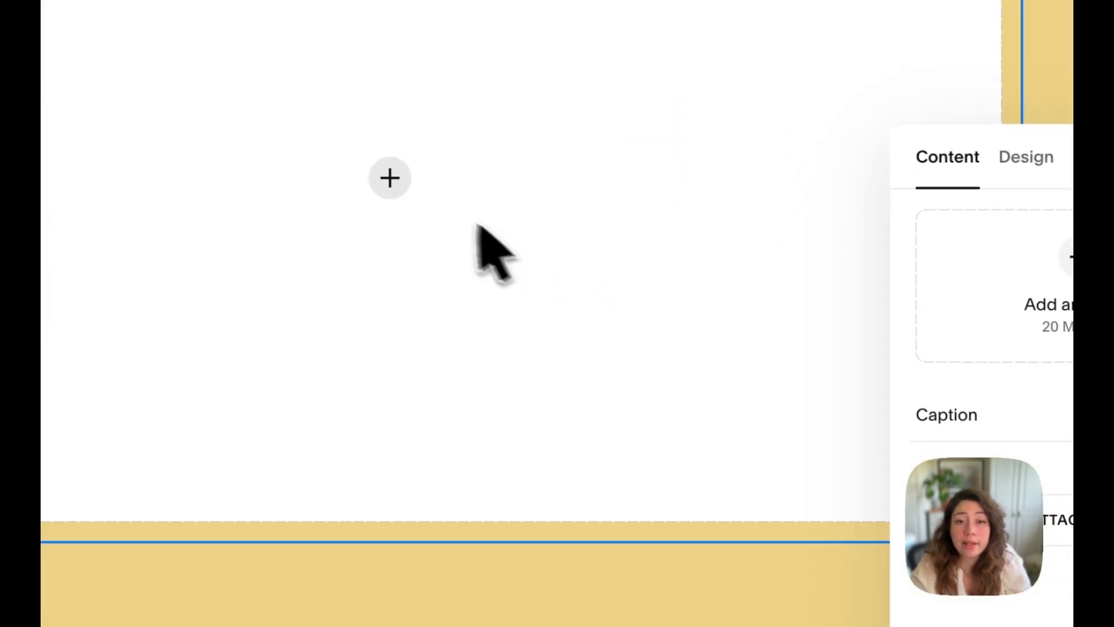
{"action": "left_click", "coordinate": [384, 184]}
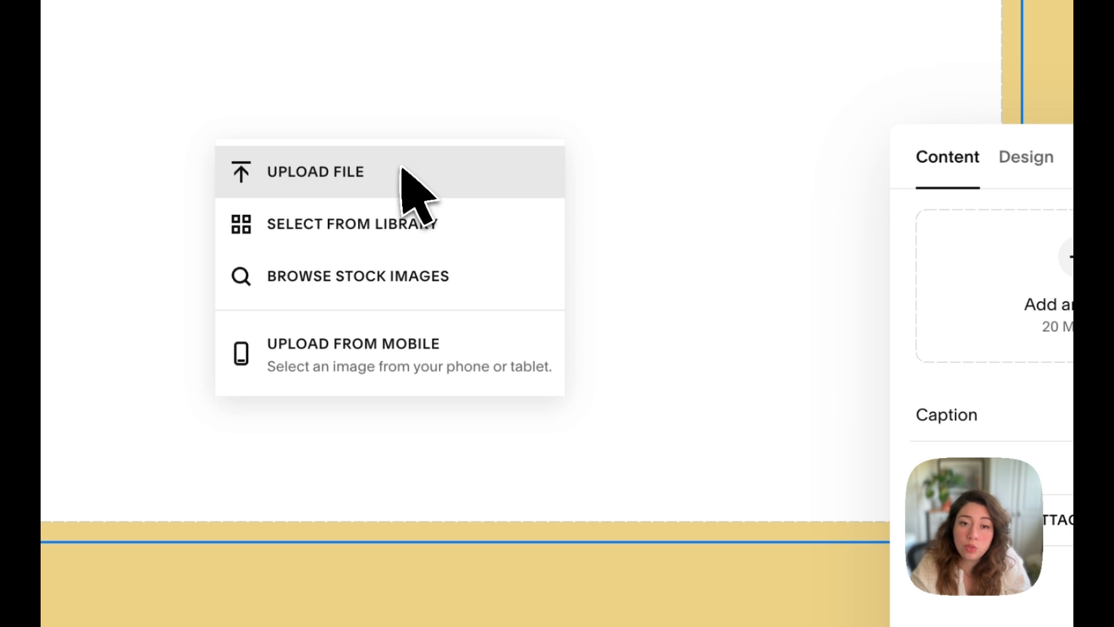
{"action": "left_click", "coordinate": [403, 169]}
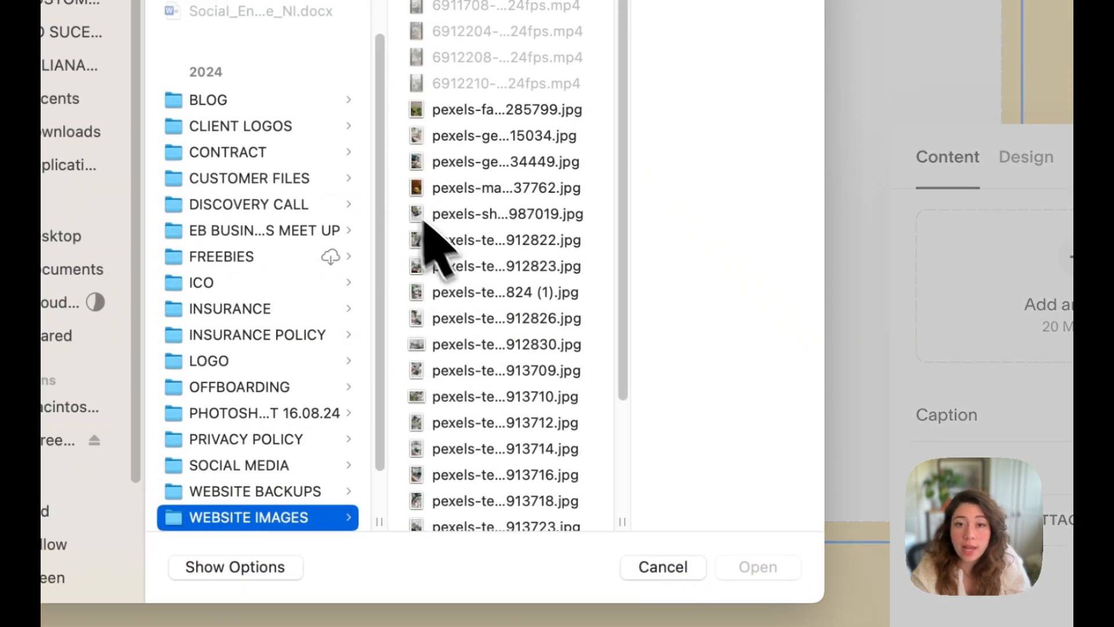
{"action": "left_click", "coordinate": [451, 248]}
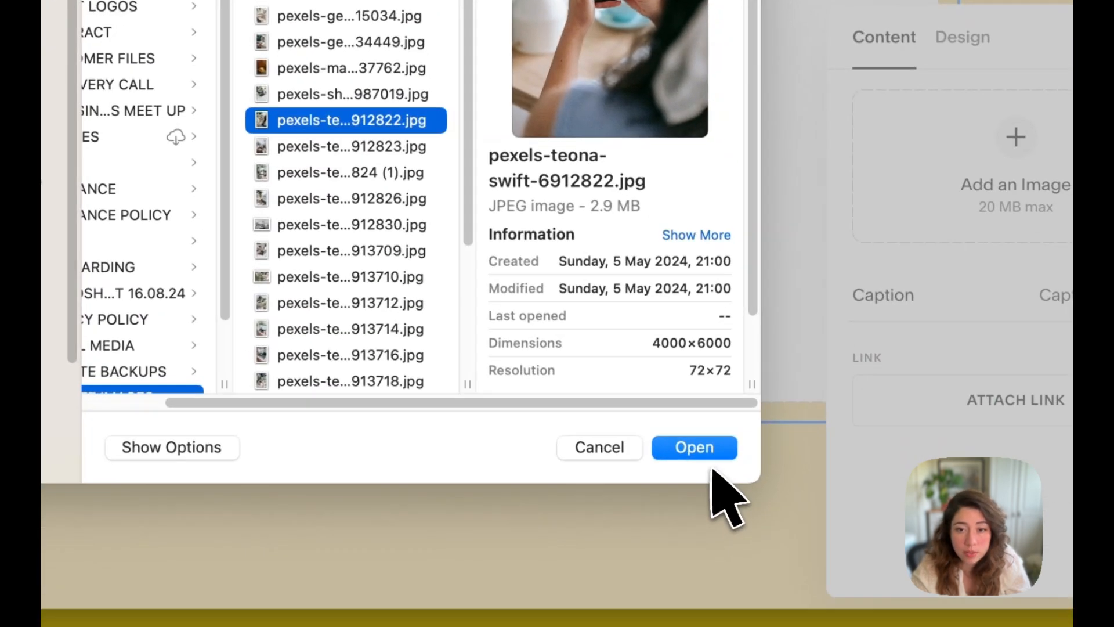
{"action": "left_click", "coordinate": [695, 447]}
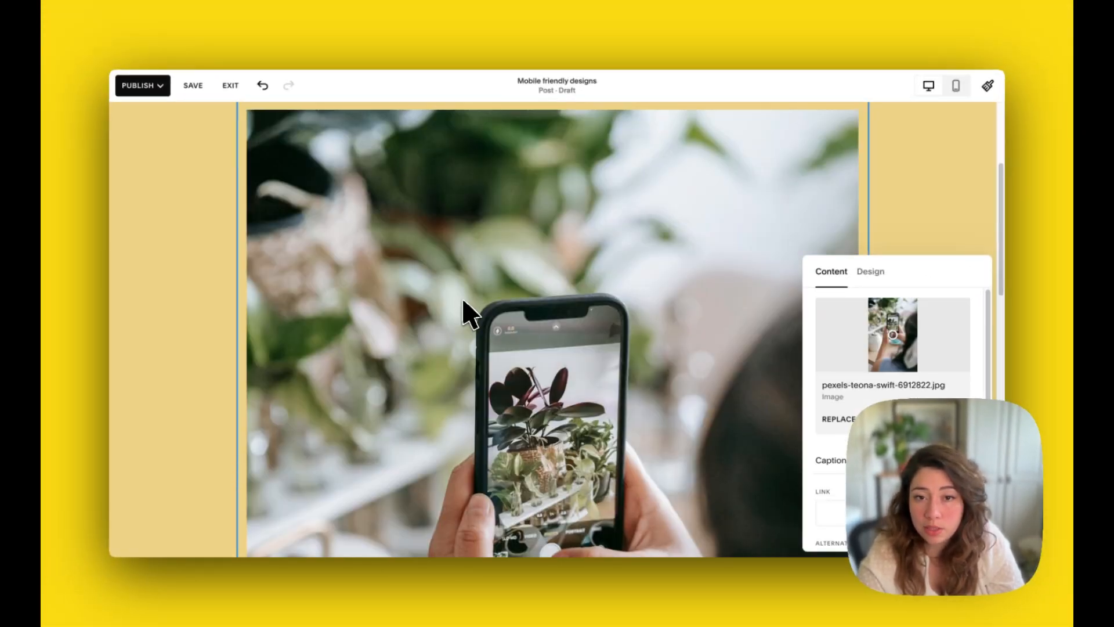
Enter "Right all information here!" in the text block below the image.
{"action": "scroll", "coordinate": [463, 301], "scroll_direction": "down", "scroll_amount": 10}
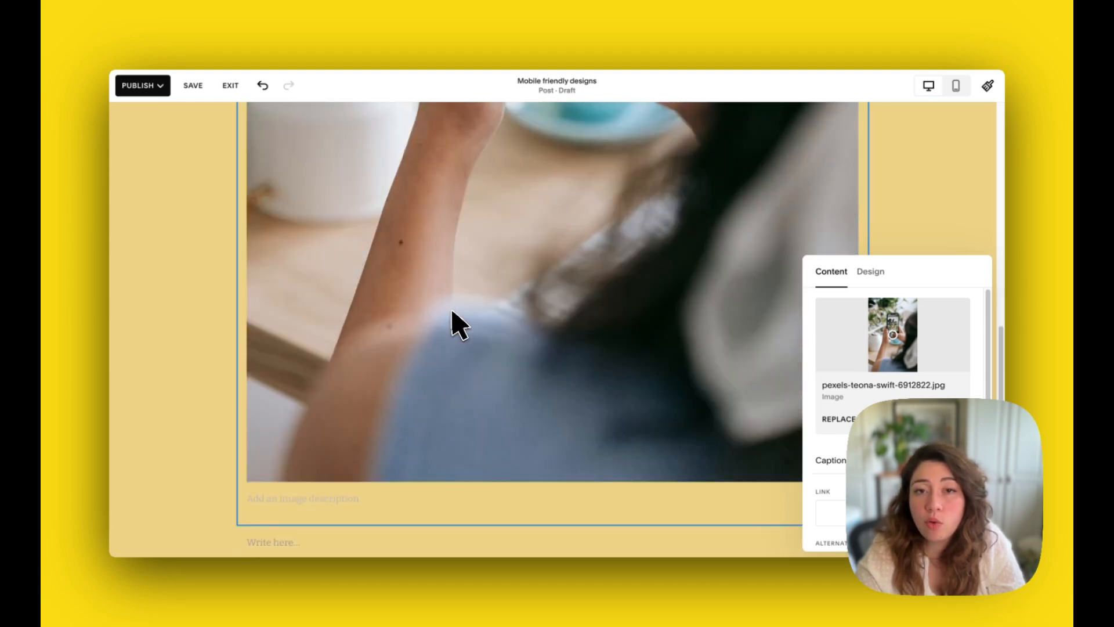
{"action": "scroll", "coordinate": [451, 310], "scroll_direction": "down", "scroll_amount": 5}
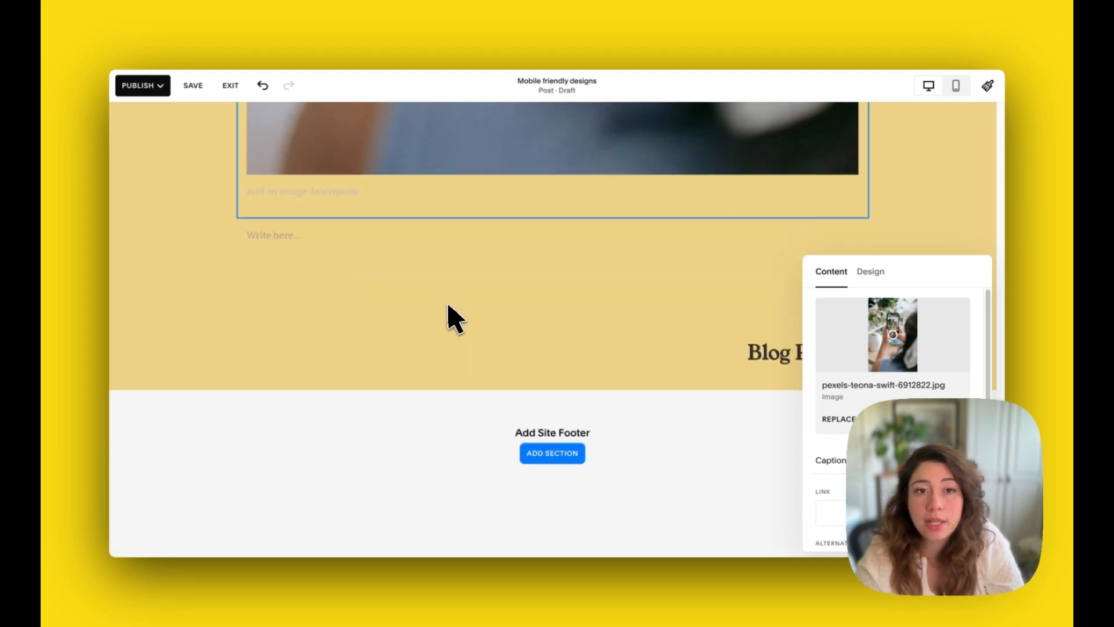
{"action": "left_click", "coordinate": [384, 243]}
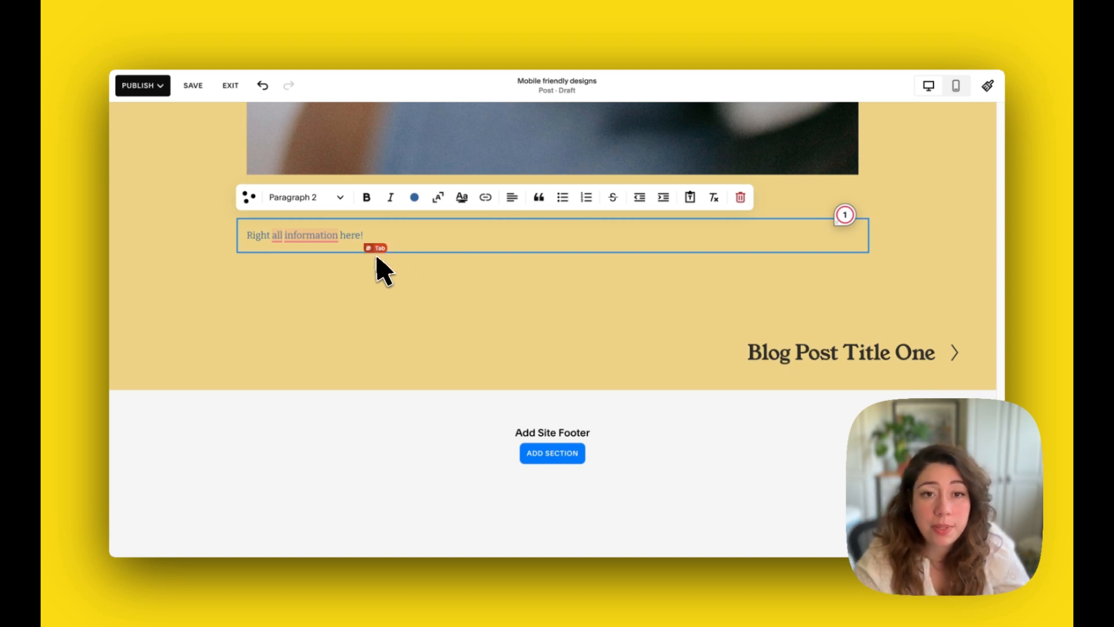
{"action": "left_click", "coordinate": [525, 275]}
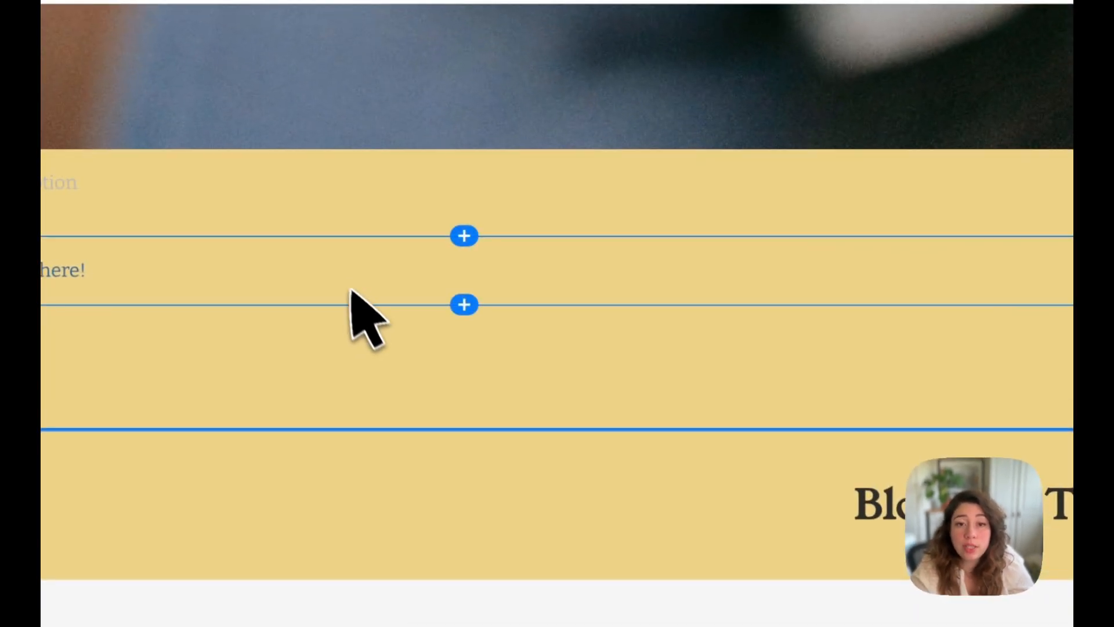
Add another text block under the first paragraph reading "Another piece of information.".
{"action": "left_click", "coordinate": [464, 304]}
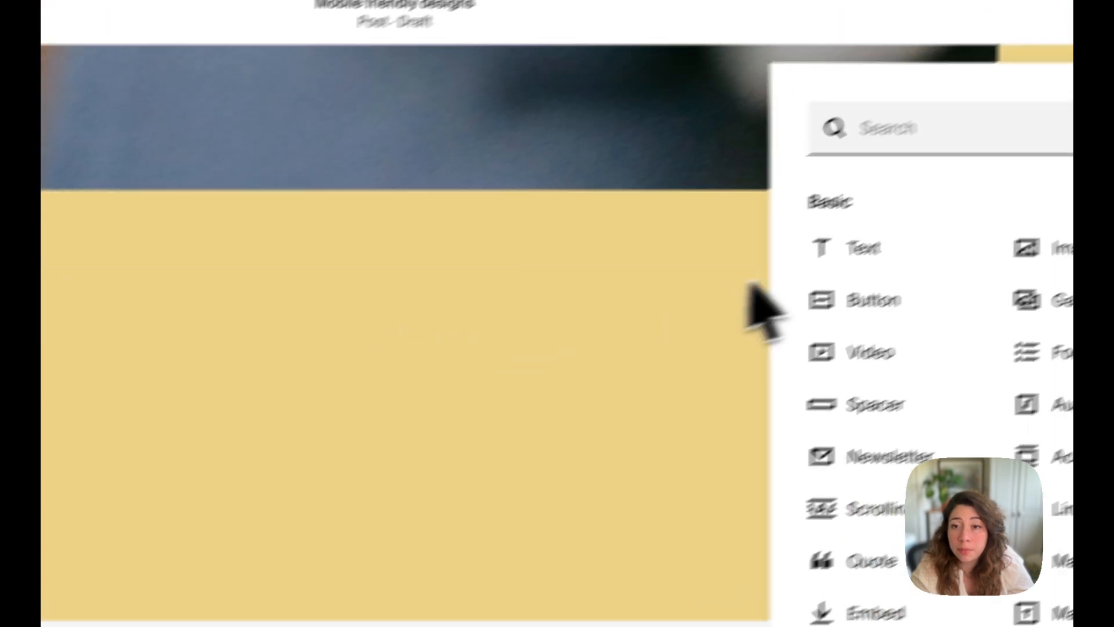
{"action": "left_click", "coordinate": [934, 213]}
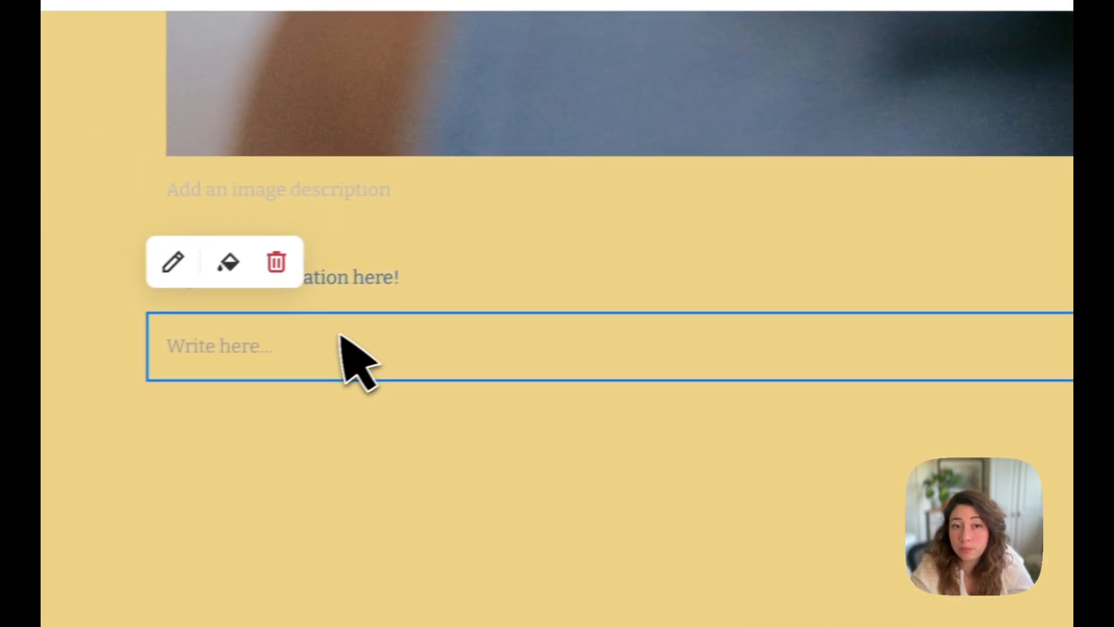
{"action": "left_click", "coordinate": [340, 343]}
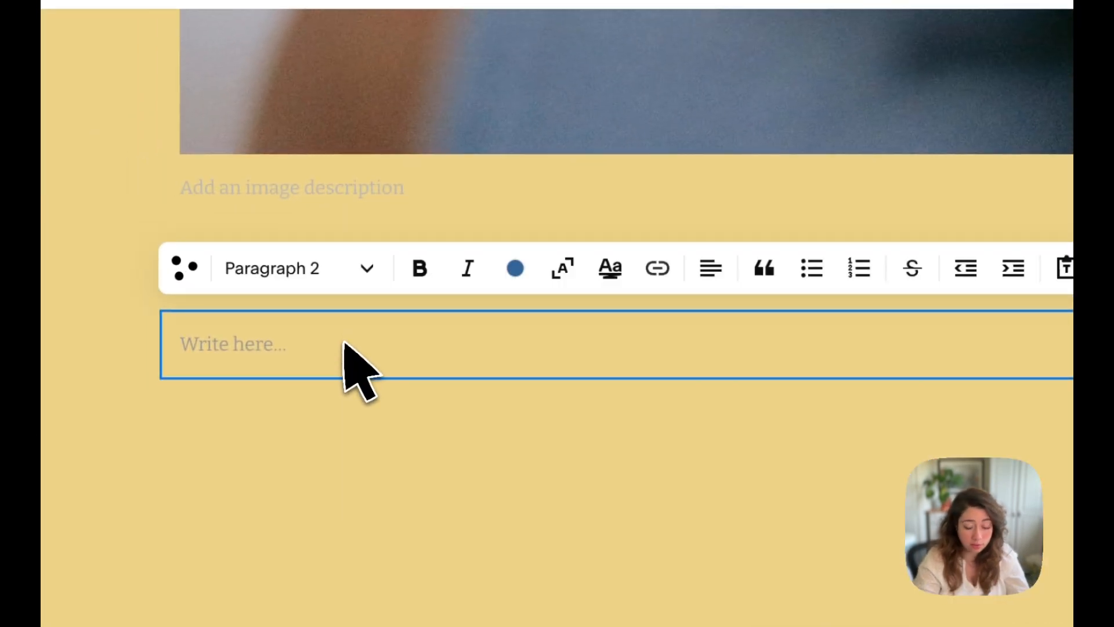
{"action": "type", "text": "Another pird"}
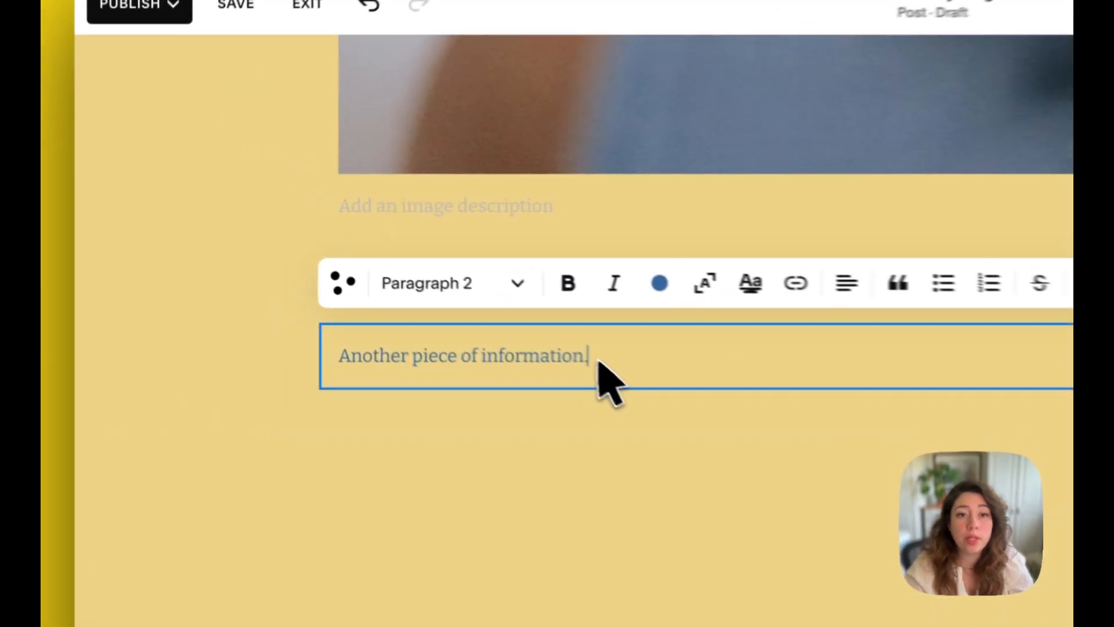
Link the whole "Another piece of information." text to the site's Home page.
{"action": "left_click_drag", "start_coordinate": [380, 274], "coordinate": [257, 263]}
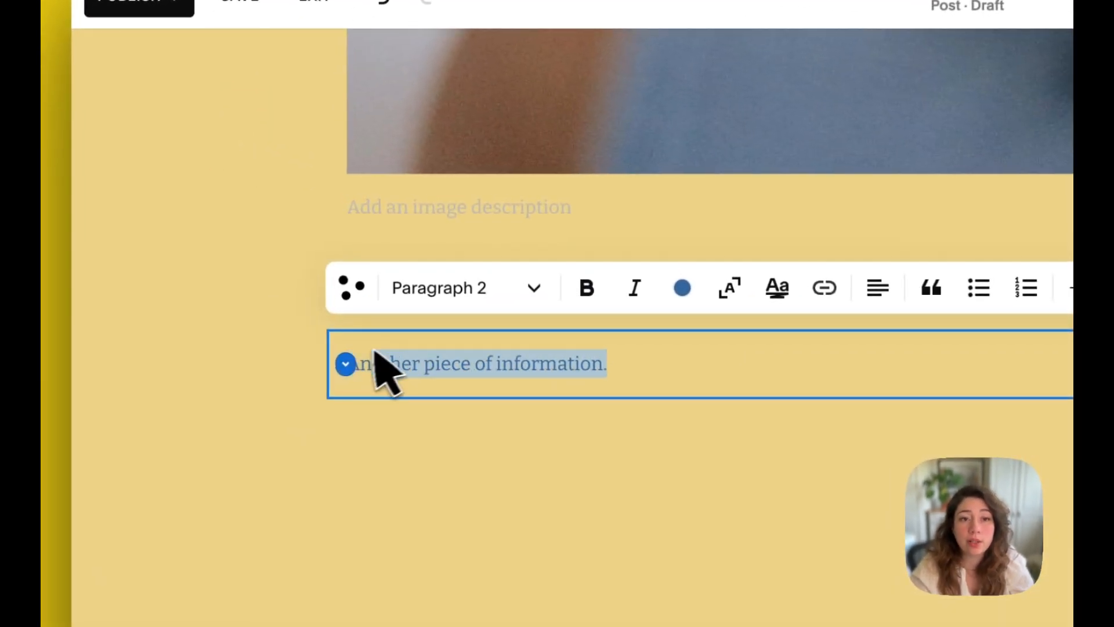
{"action": "left_click", "coordinate": [346, 364]}
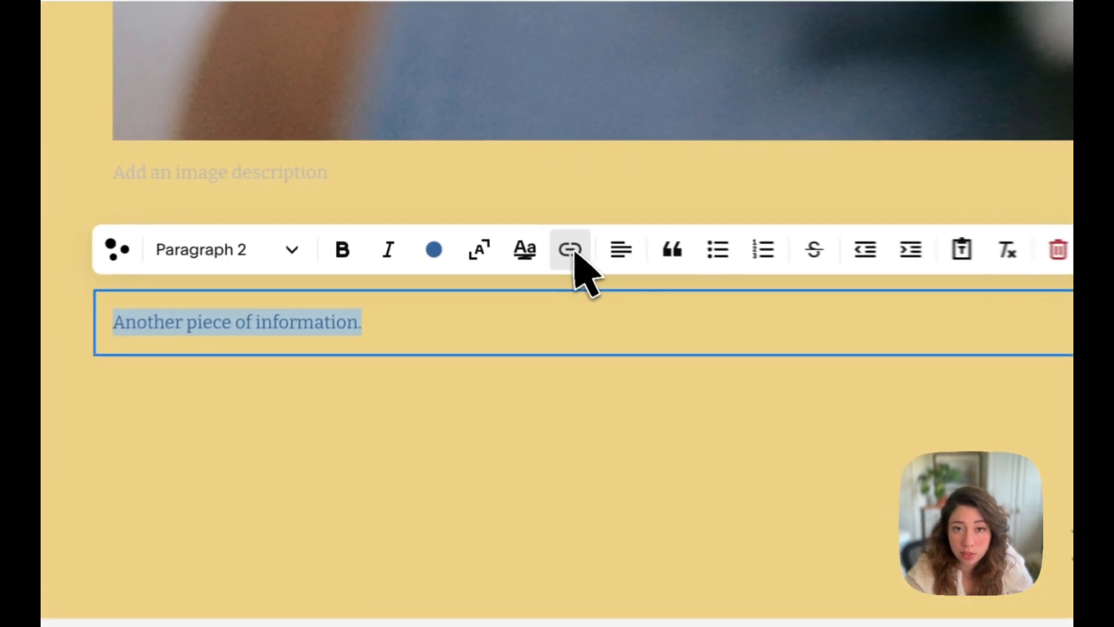
{"action": "left_click", "coordinate": [485, 231]}
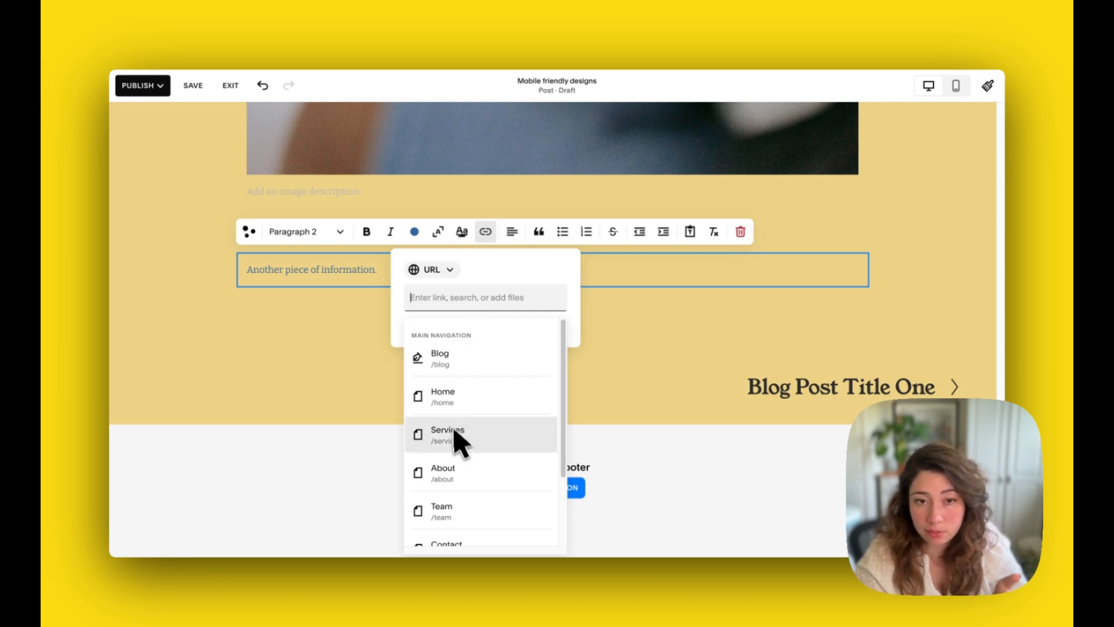
{"action": "scroll", "coordinate": [456, 382], "scroll_direction": "down", "scroll_amount": 1}
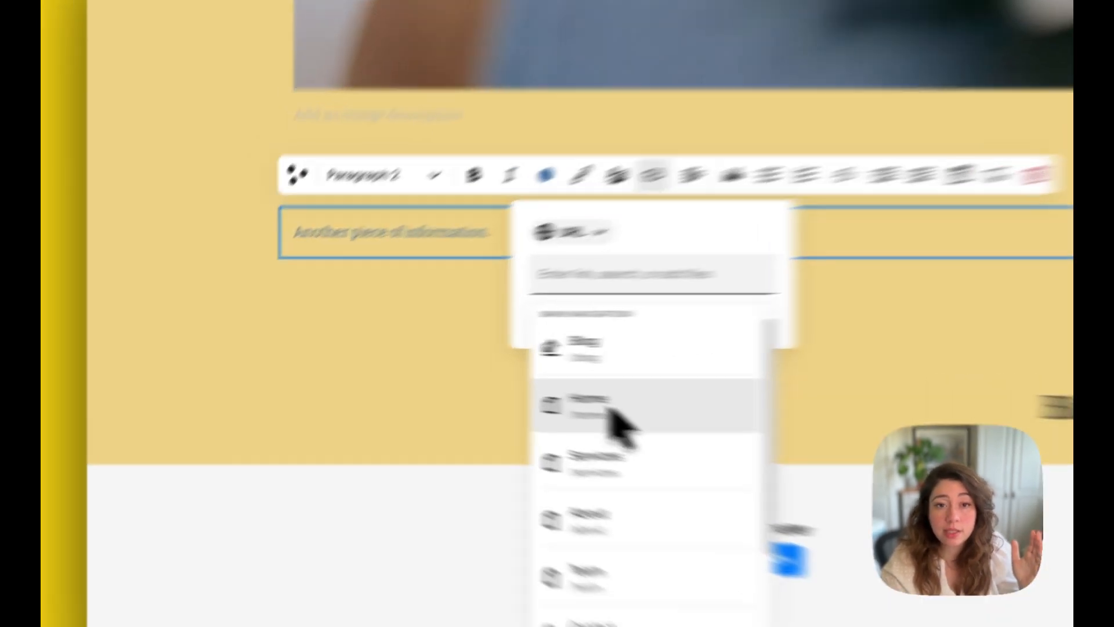
{"action": "left_click", "coordinate": [452, 387]}
{"action": "left_click", "coordinate": [368, 360]}
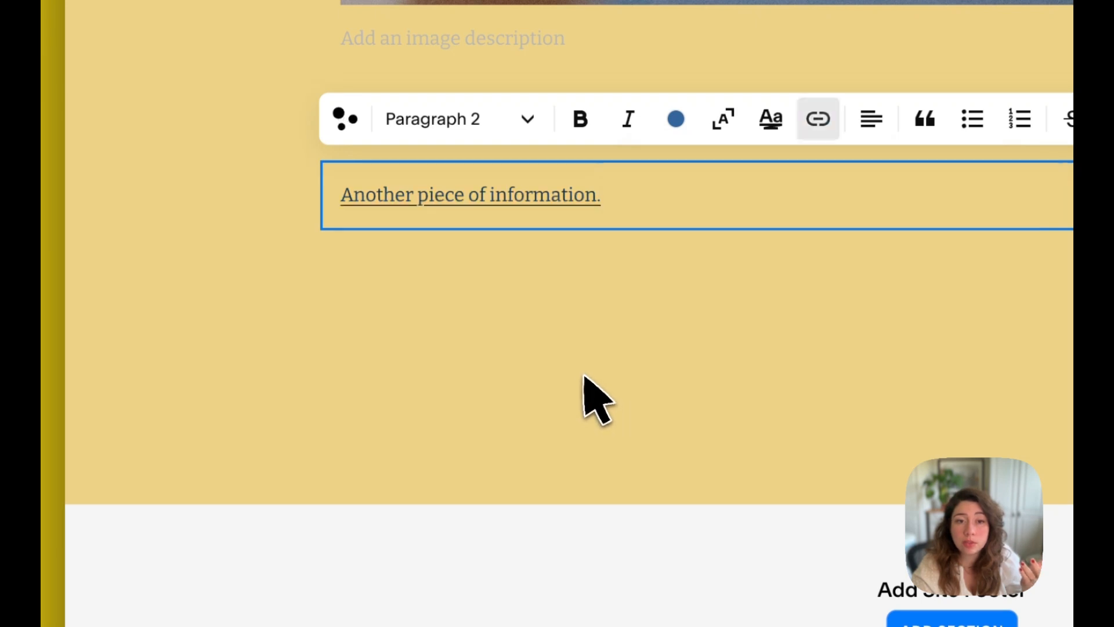
{"action": "left_click", "coordinate": [583, 377]}
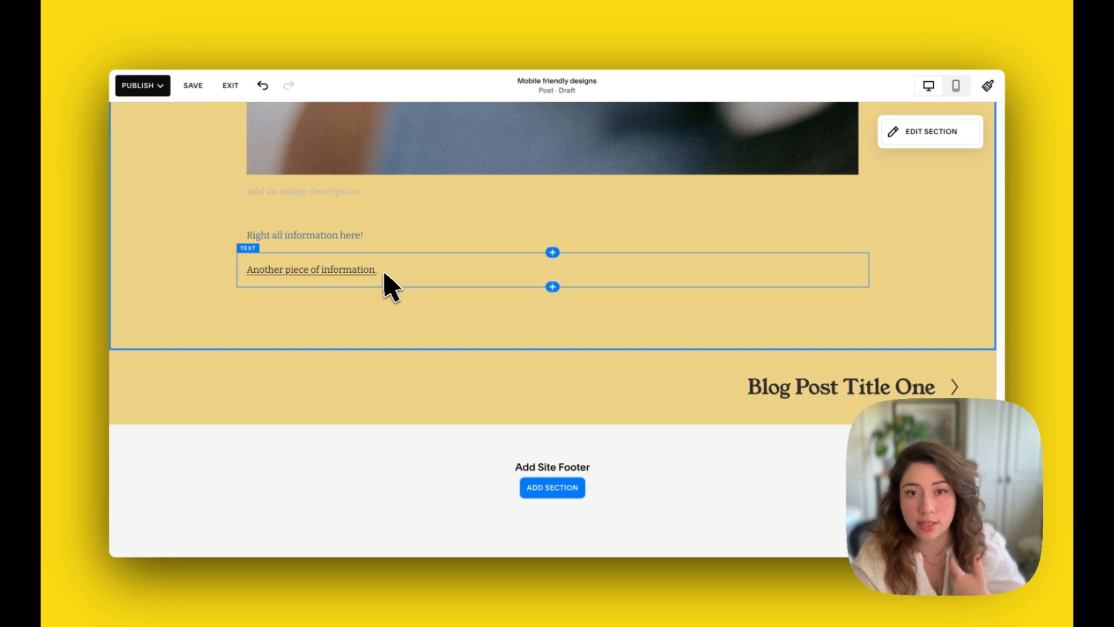
Add an image block below the linked text using pexels-teona-swift-6912830.jpg from the image library.
{"action": "left_click", "coordinate": [552, 287]}
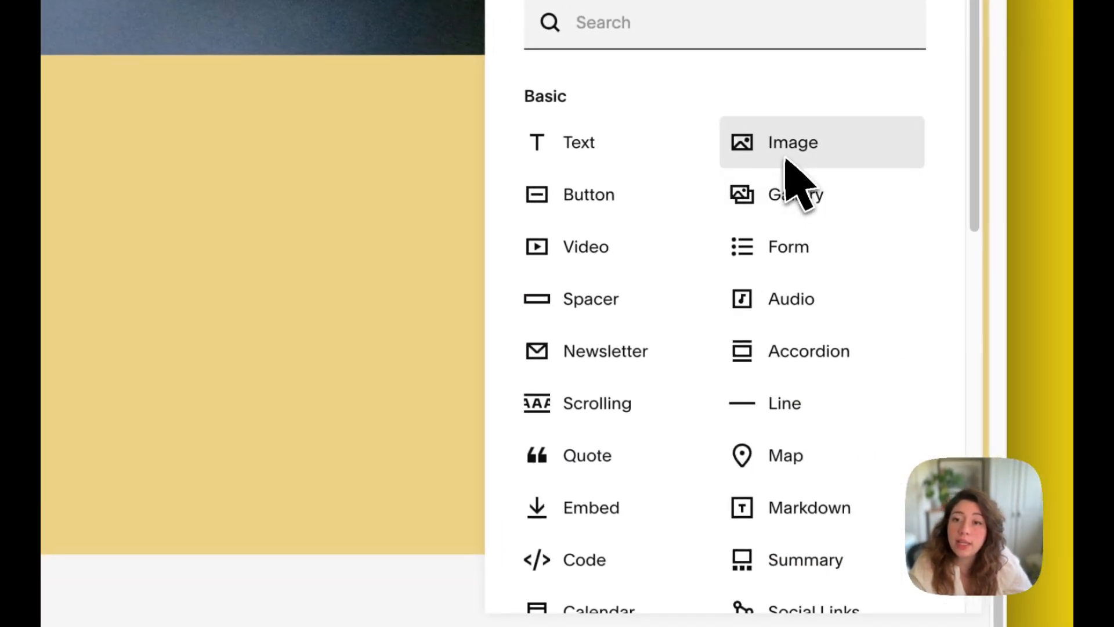
{"action": "left_click", "coordinate": [1039, 202]}
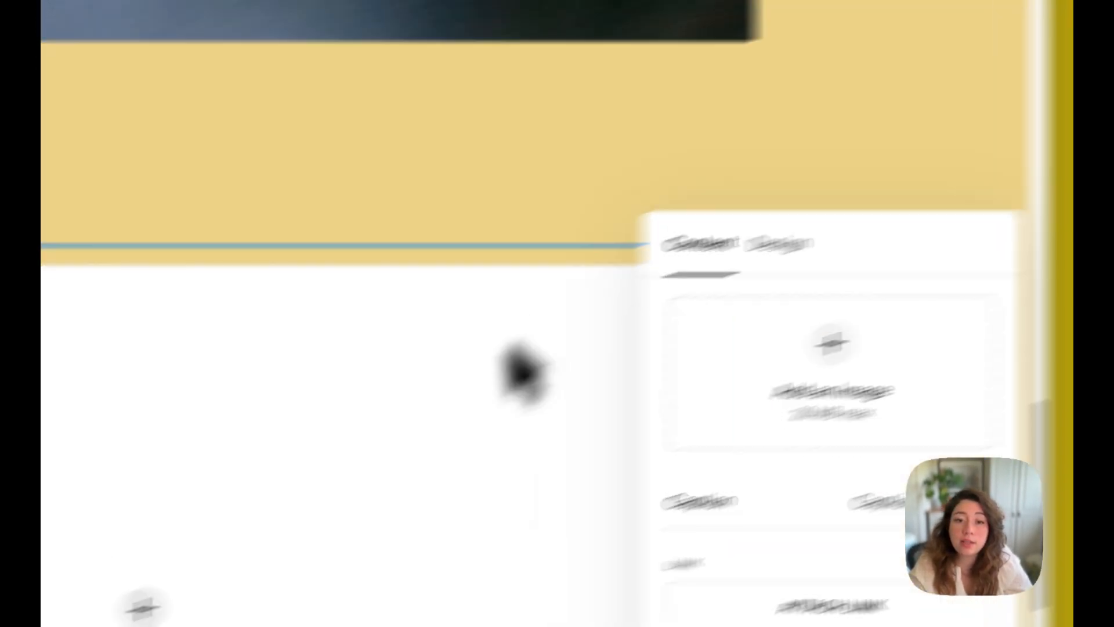
{"action": "left_click", "coordinate": [142, 606]}
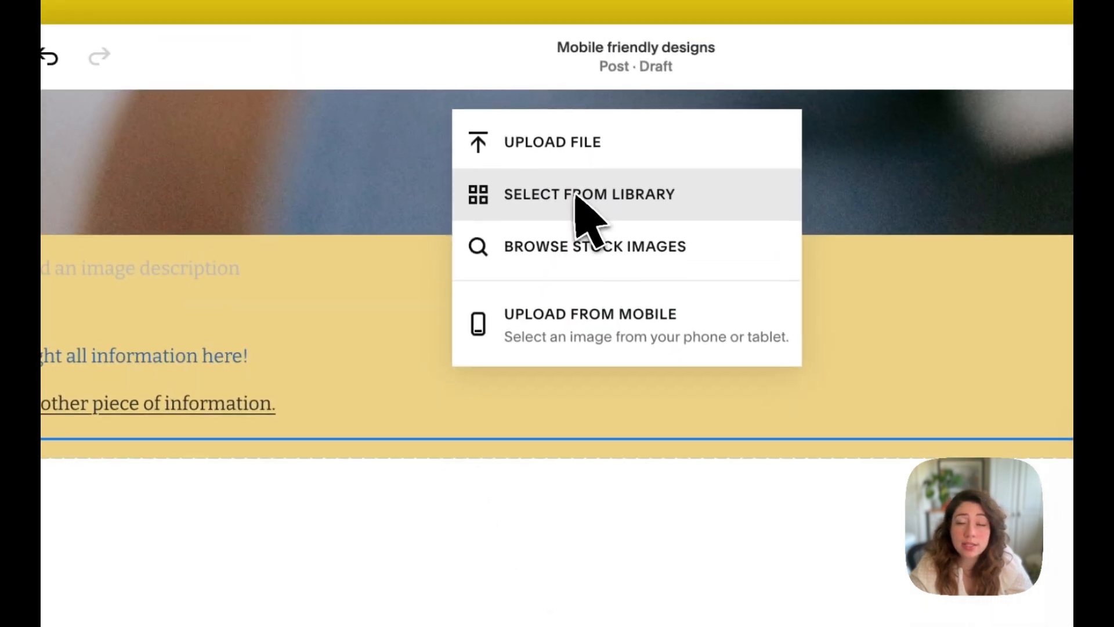
{"action": "left_click", "coordinate": [577, 197]}
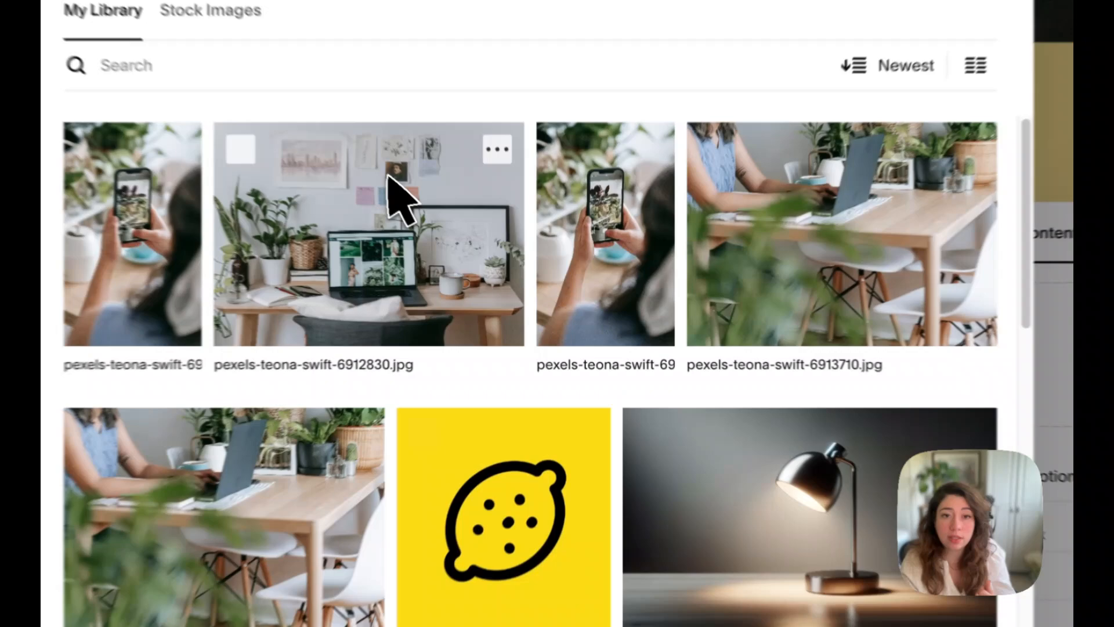
{"action": "left_click", "coordinate": [403, 232]}
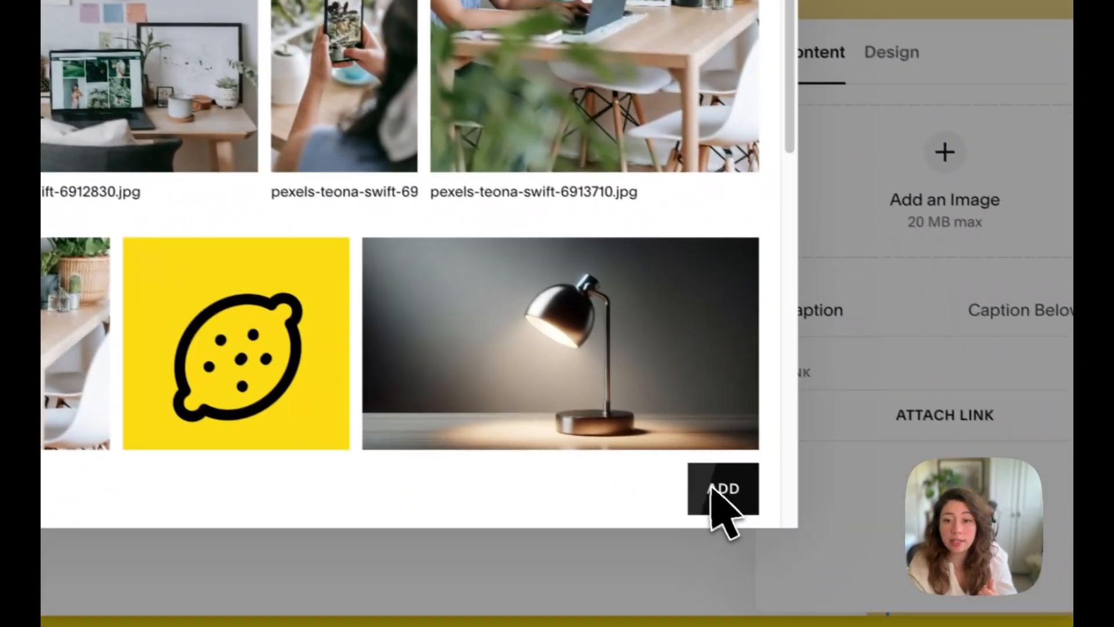
{"action": "left_click", "coordinate": [720, 490]}
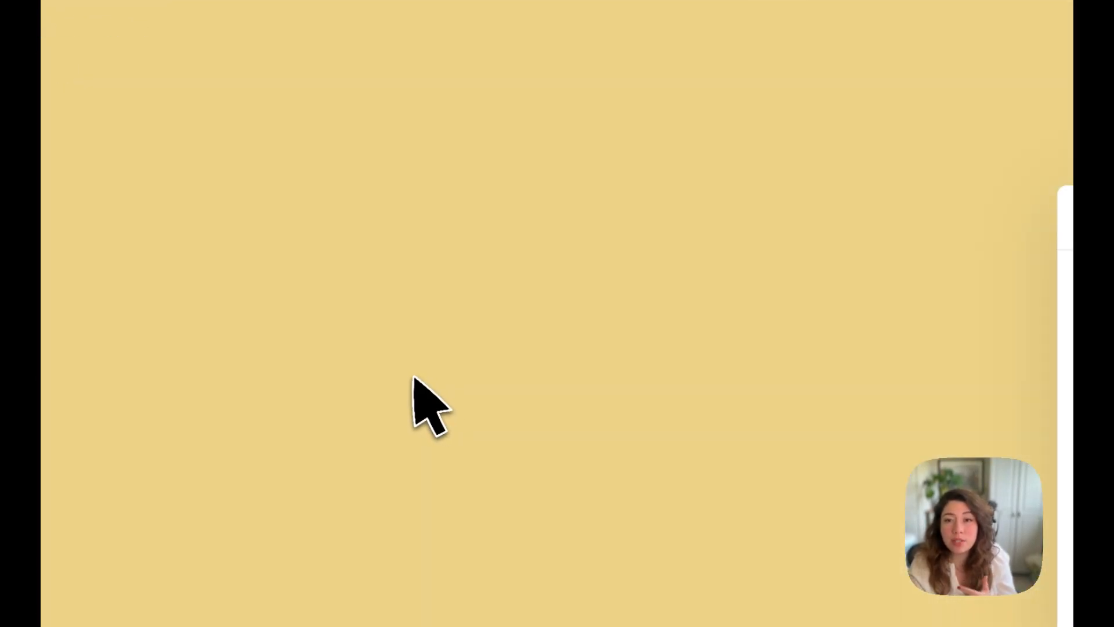
{"action": "scroll", "coordinate": [474, 349], "scroll_direction": "down", "scroll_amount": 1}
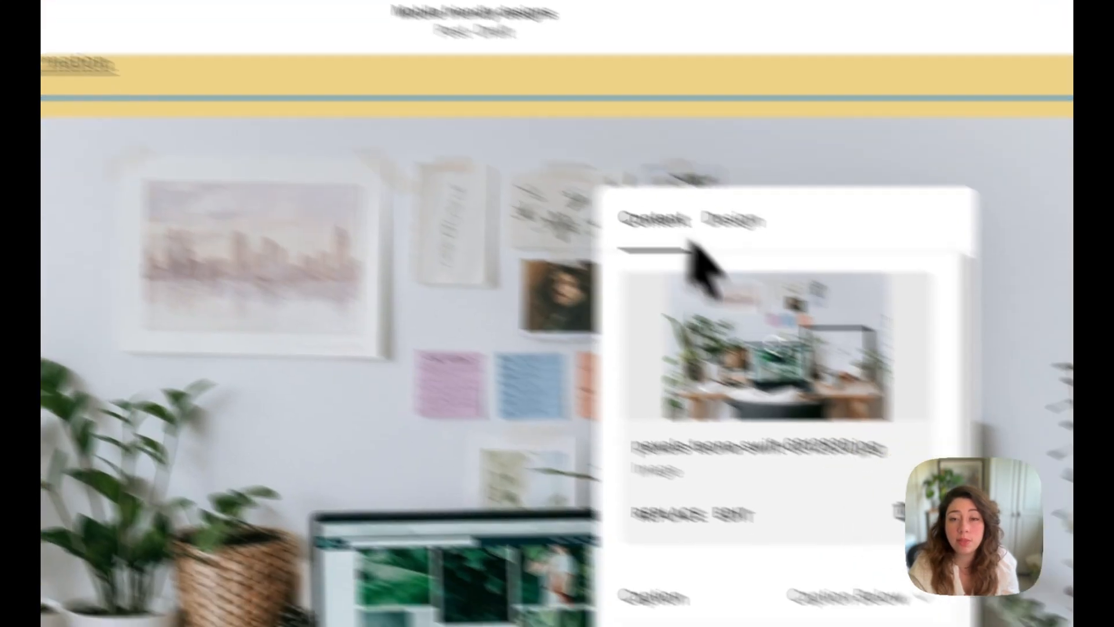
Try the Card layout on the desk image block and set its design to Overlap.
{"action": "left_click", "coordinate": [661, 301]}
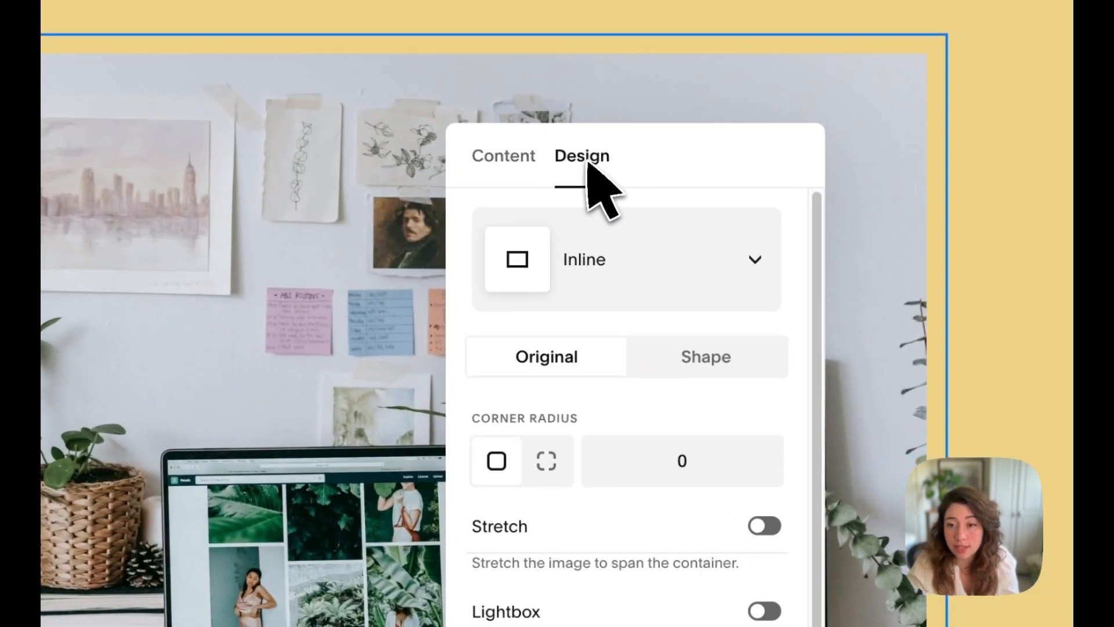
{"action": "left_click", "coordinate": [631, 266]}
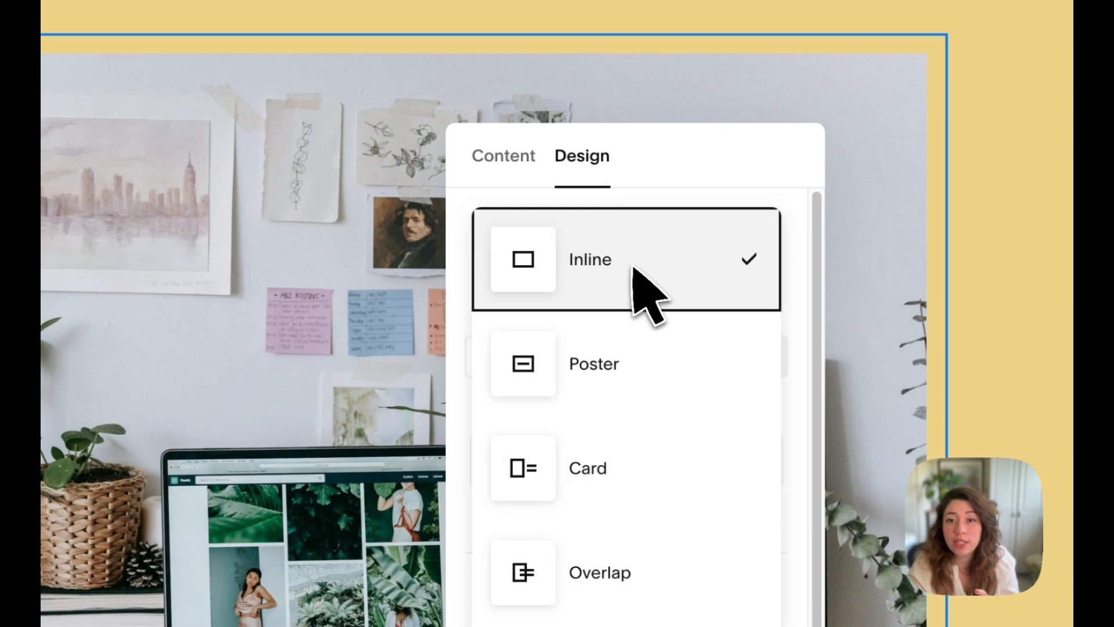
{"action": "left_click", "coordinate": [620, 468]}
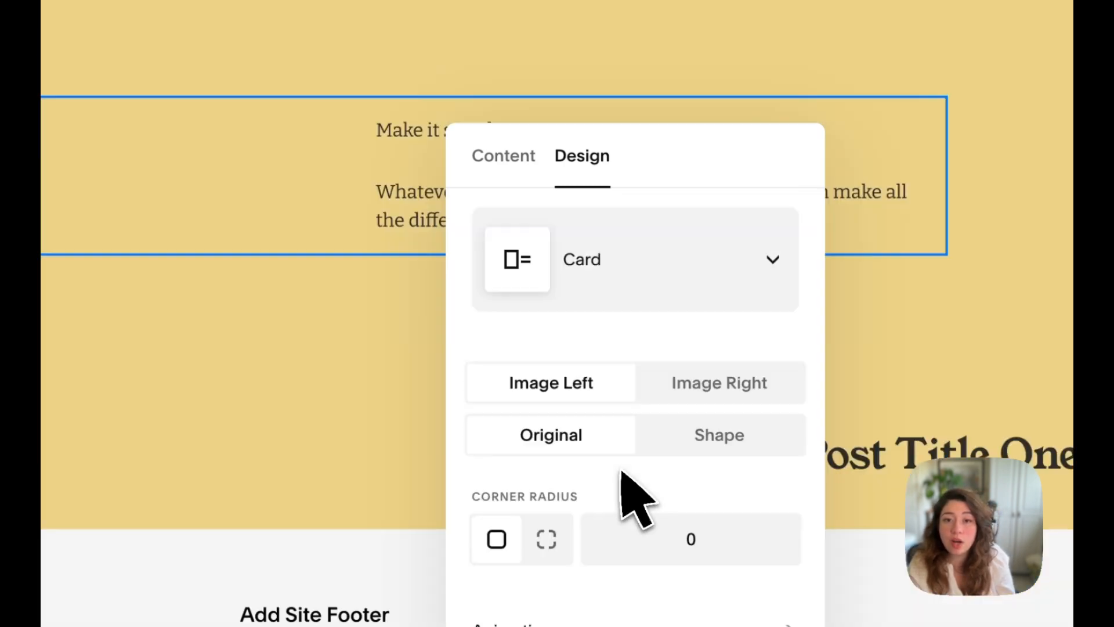
{"action": "left_click", "coordinate": [690, 278]}
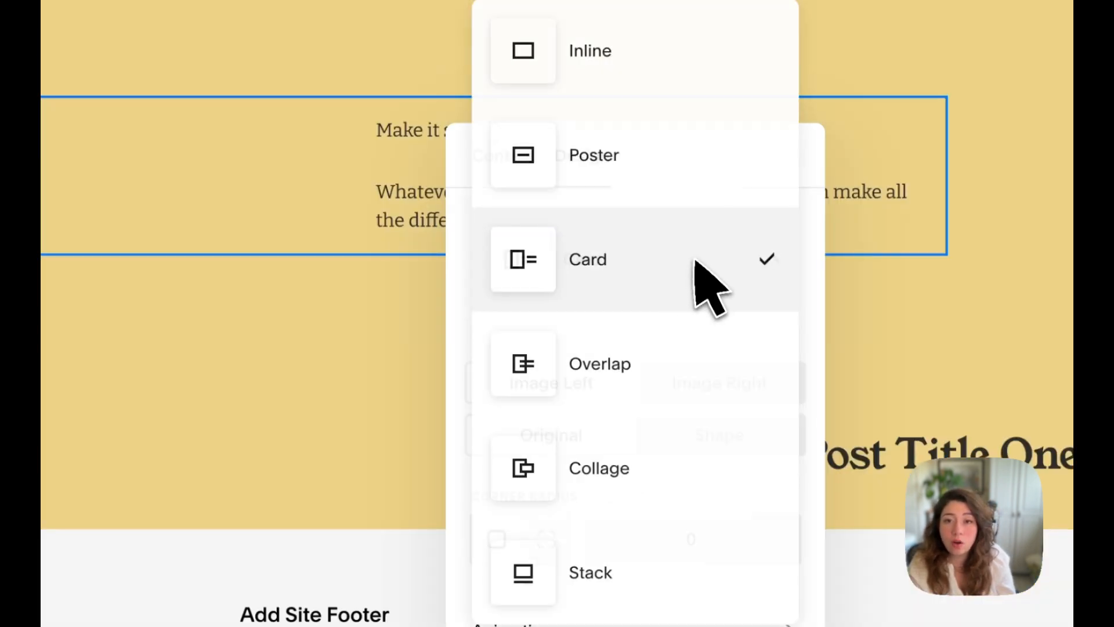
{"action": "left_click", "coordinate": [586, 364]}
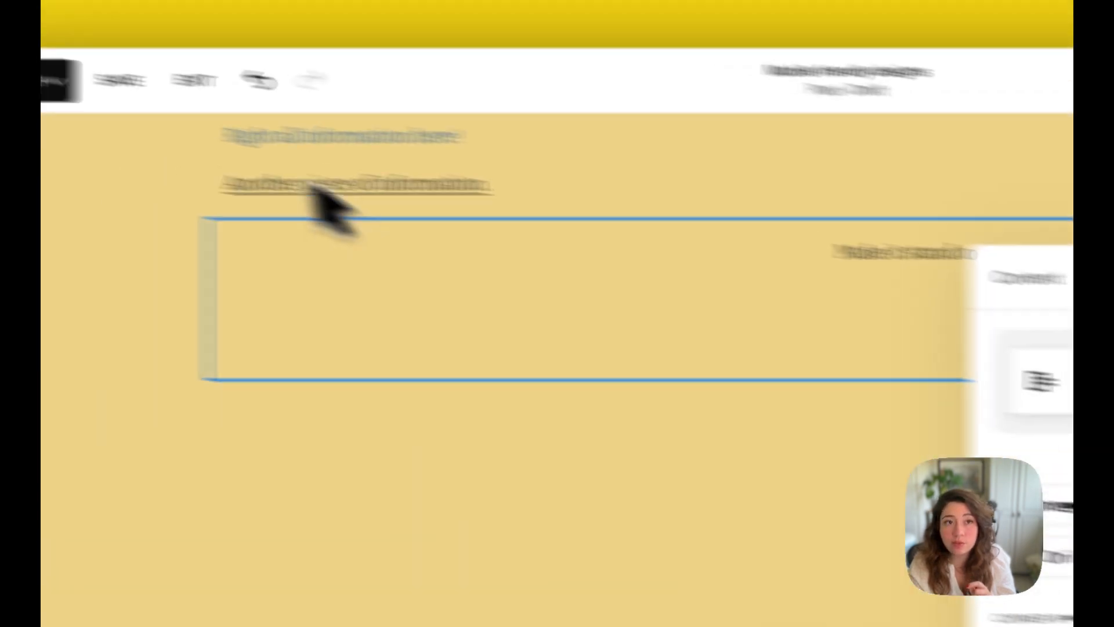
Exit the post editor keeping the changes, and reopen the "Mobile friendly designs" post for editing to review the overlap image.
{"action": "left_click", "coordinate": [266, 111]}
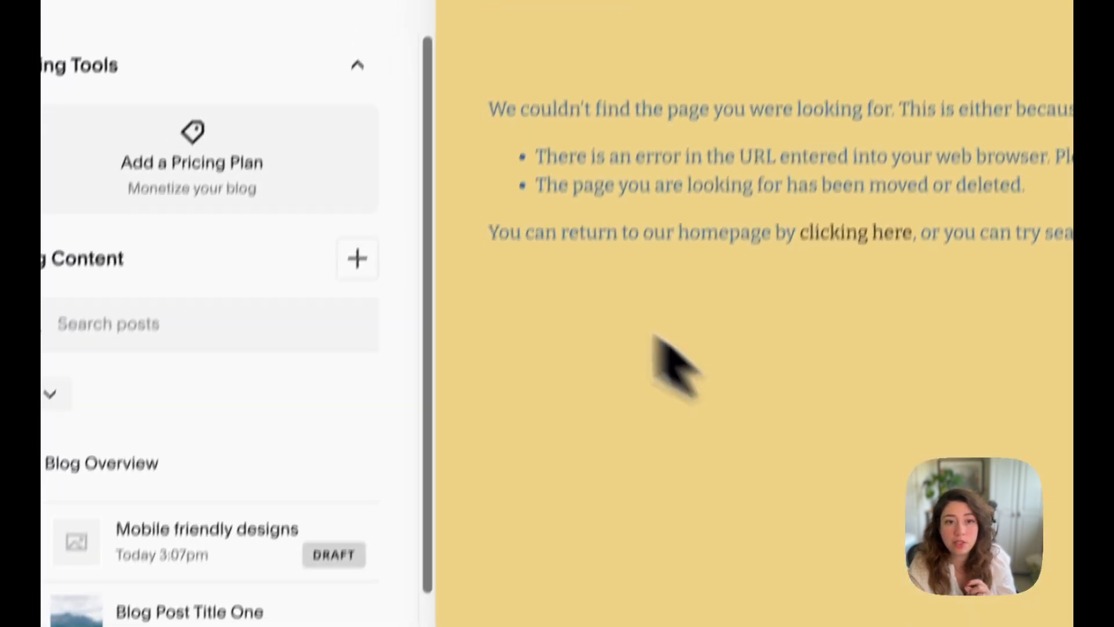
{"action": "left_click", "coordinate": [316, 466]}
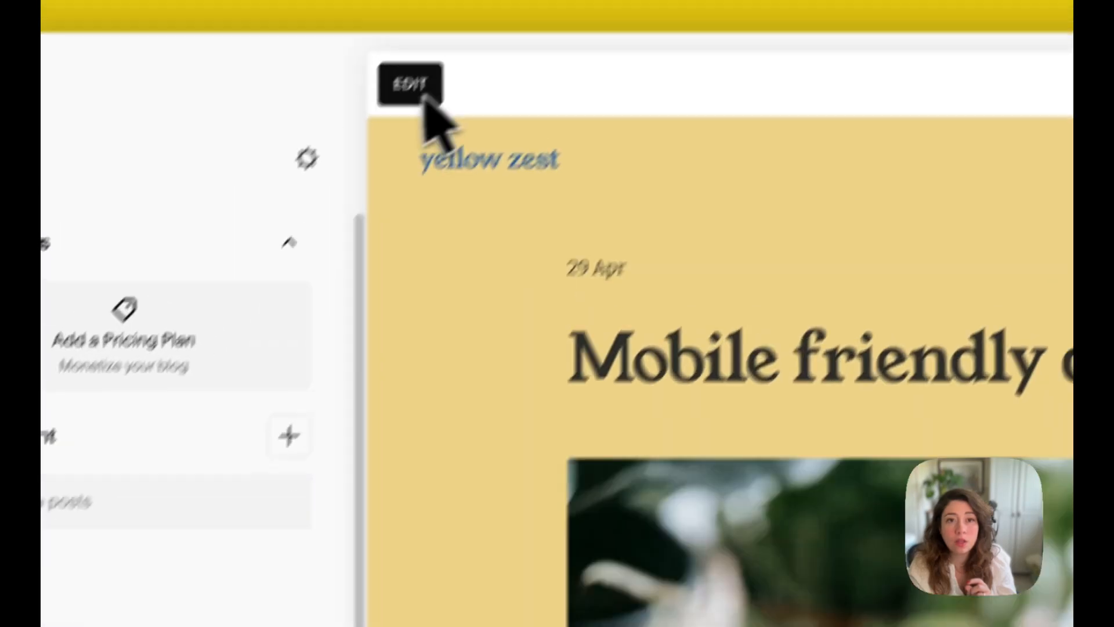
{"action": "left_click", "coordinate": [422, 93]}
{"action": "scroll", "coordinate": [400, 381], "scroll_direction": "down", "scroll_amount": 15}
{"action": "scroll", "coordinate": [354, 389], "scroll_direction": "up", "scroll_amount": 15}
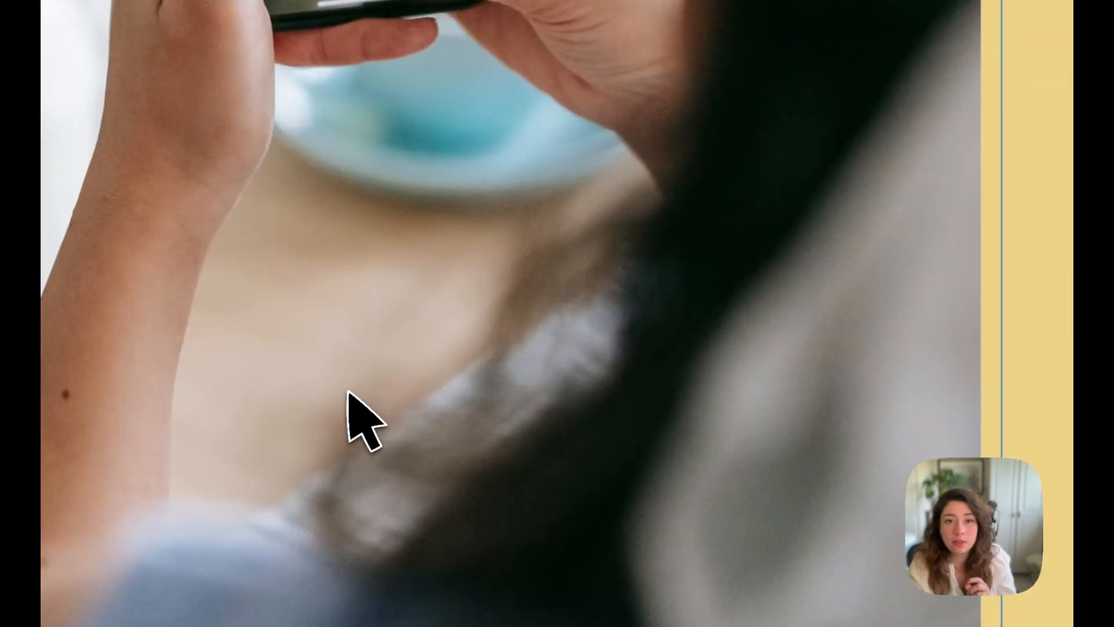
{"action": "scroll", "coordinate": [347, 391], "scroll_direction": "down", "scroll_amount": 15}
{"action": "scroll", "coordinate": [343, 392], "scroll_direction": "up", "scroll_amount": 10}
{"action": "scroll", "coordinate": [343, 391], "scroll_direction": "down", "scroll_amount": 5}
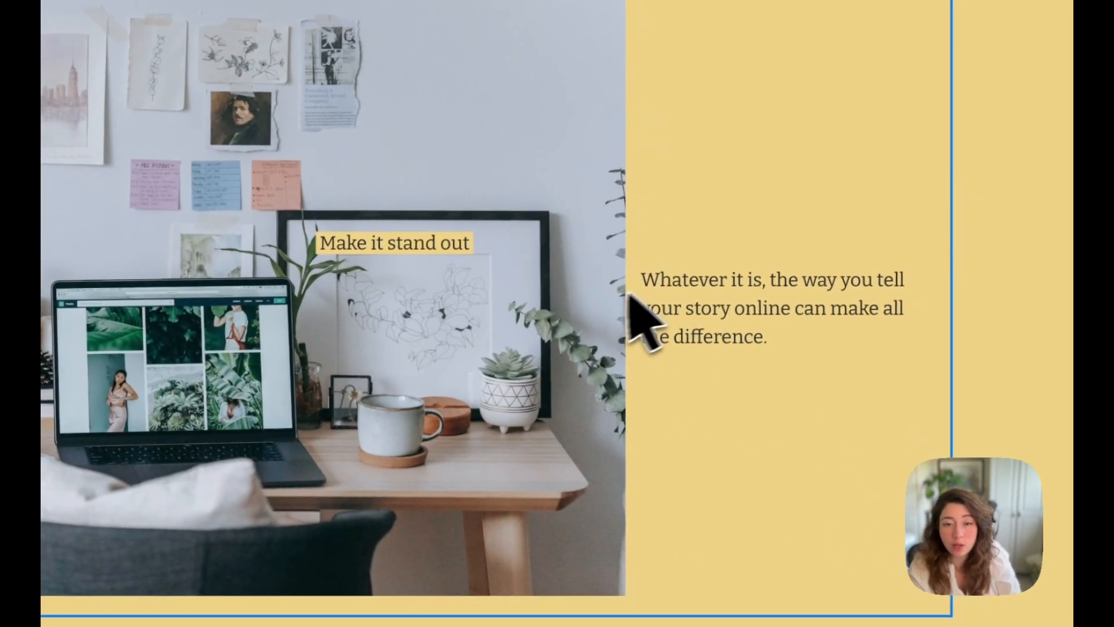
Add a Quote block below the overlap image at the end of the post.
{"action": "scroll", "coordinate": [644, 308], "scroll_direction": "down", "scroll_amount": 8}
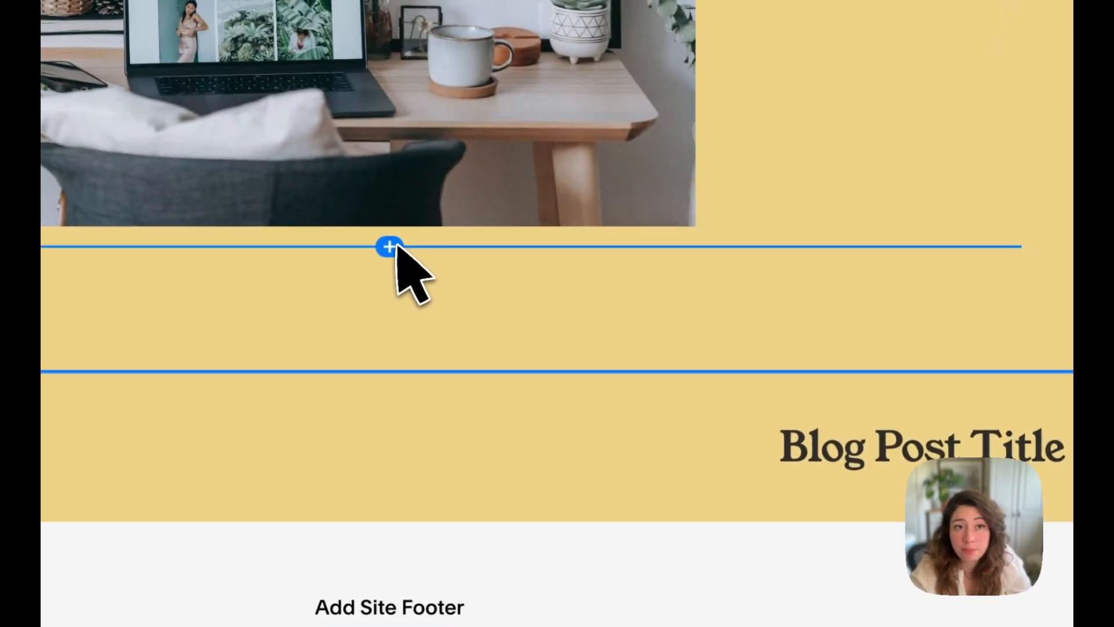
{"action": "left_click", "coordinate": [390, 248]}
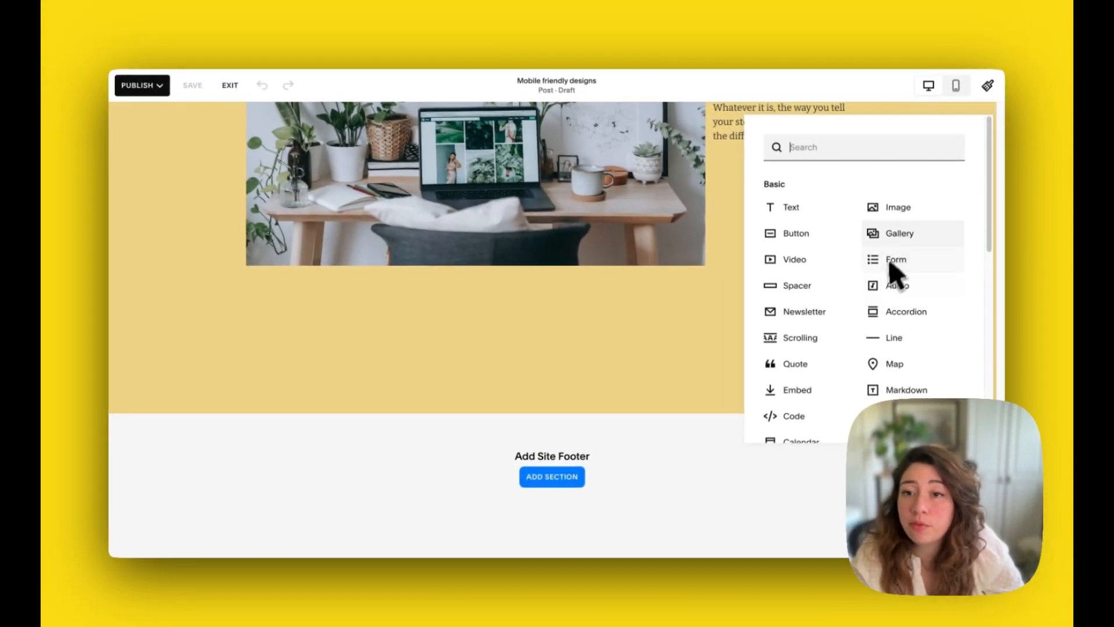
{"action": "scroll", "coordinate": [888, 316], "scroll_direction": "down", "scroll_amount": 1}
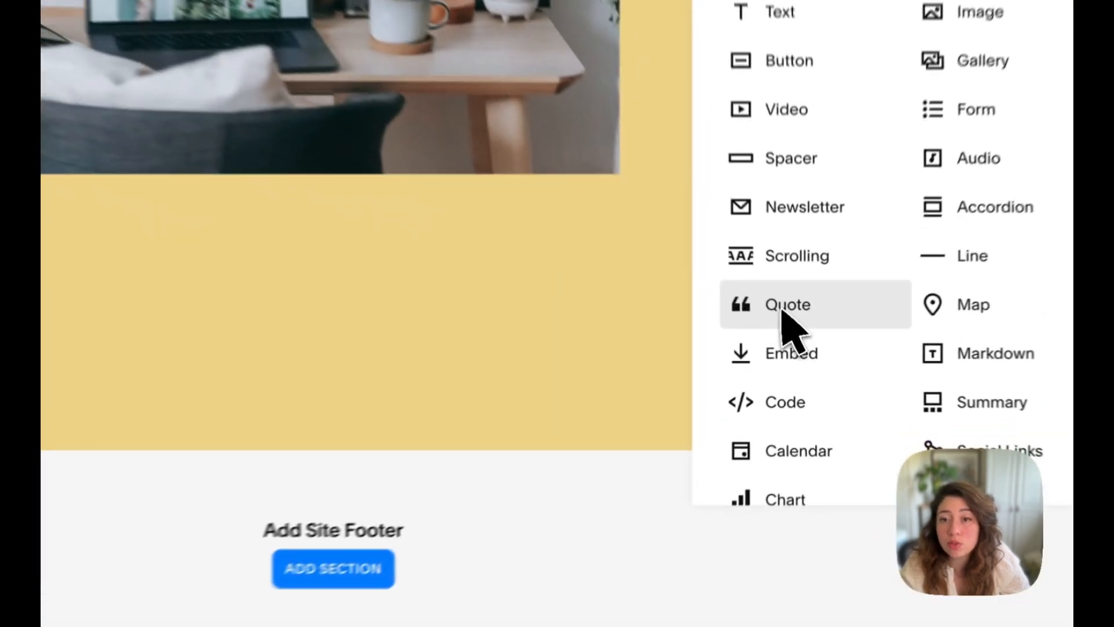
{"action": "left_click", "coordinate": [795, 336]}
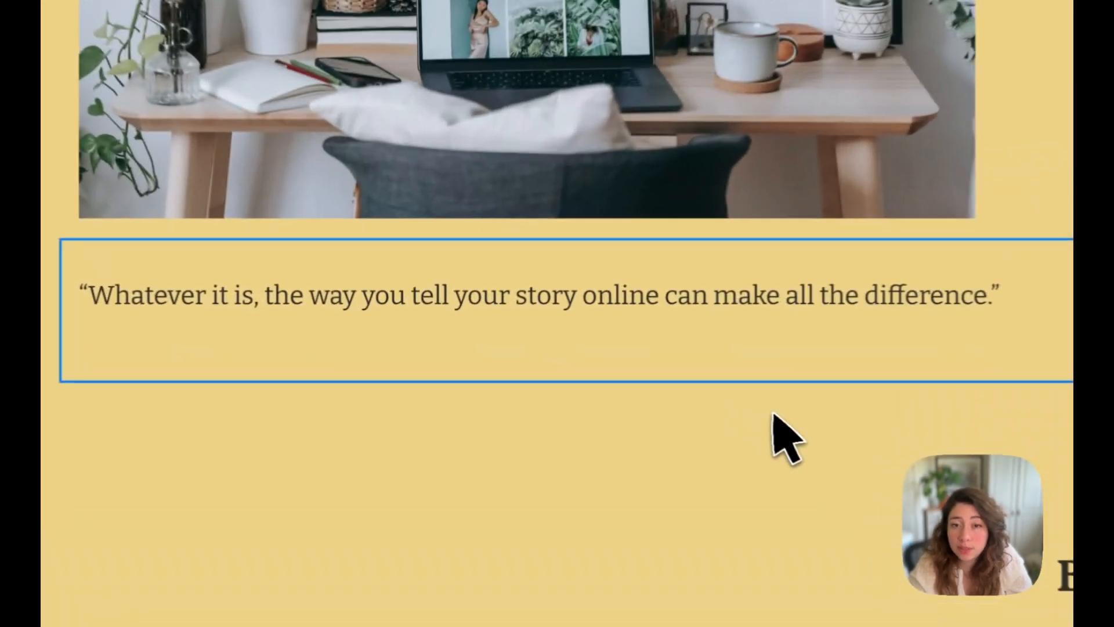
Delete the quote block below the overlap image.
{"action": "left_click", "coordinate": [601, 367]}
{"action": "left_click", "coordinate": [586, 319]}
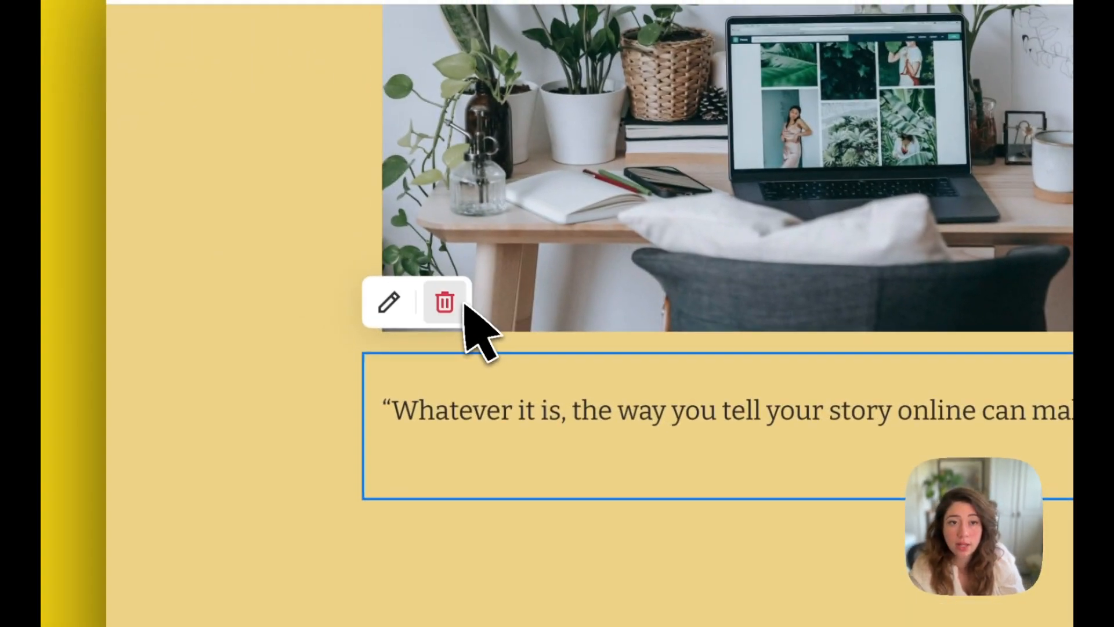
{"action": "left_click", "coordinate": [134, 187]}
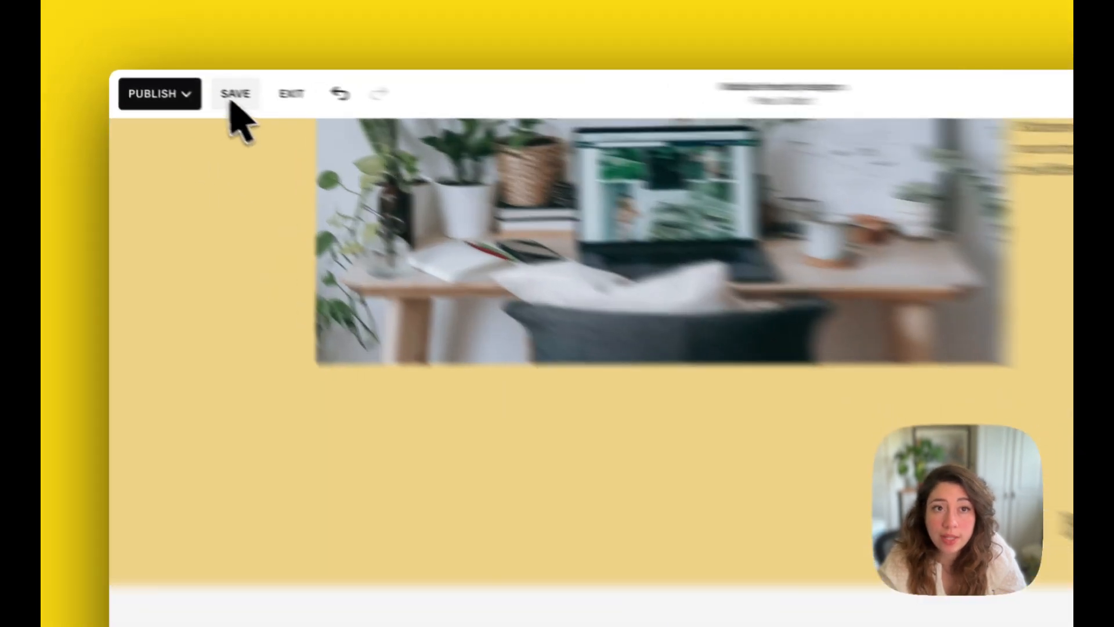
Save the post, publish it immediately, close the sharing window and look over the published post.
{"action": "left_click", "coordinate": [233, 96]}
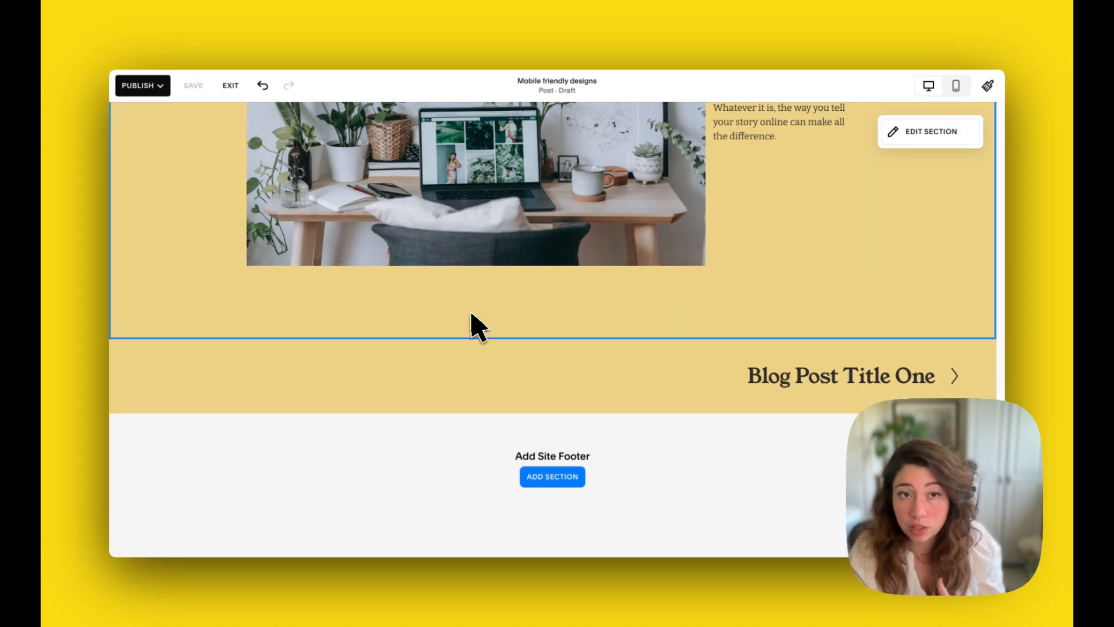
{"action": "scroll", "coordinate": [389, 297], "scroll_direction": "up", "scroll_amount": 1}
{"action": "scroll", "coordinate": [400, 330], "scroll_direction": "up", "scroll_amount": 15}
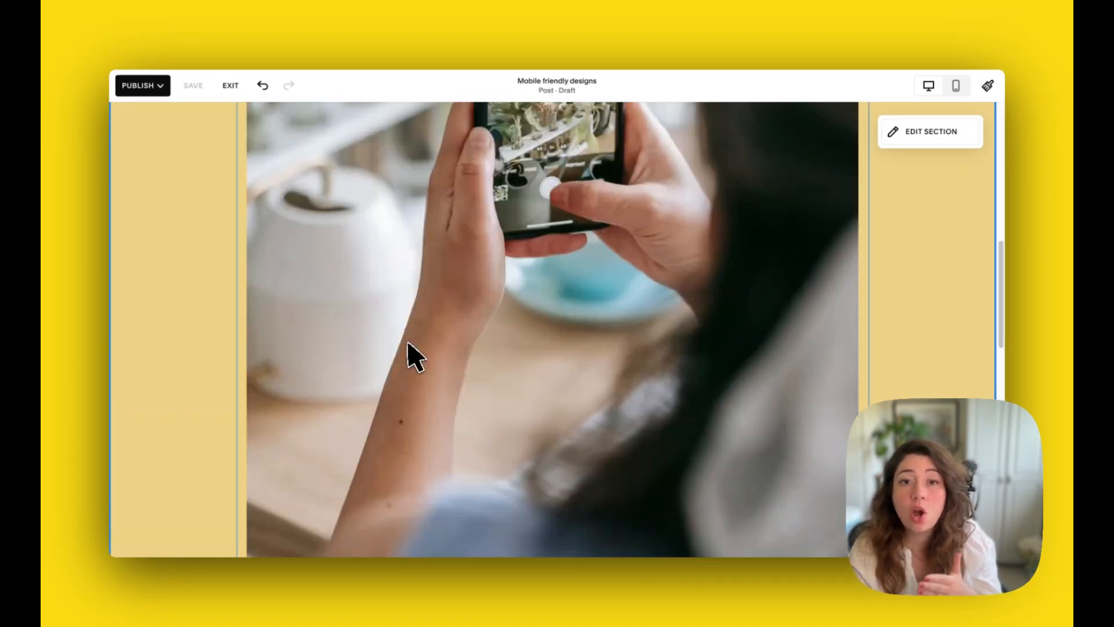
{"action": "scroll", "coordinate": [388, 390], "scroll_direction": "down", "scroll_amount": 8}
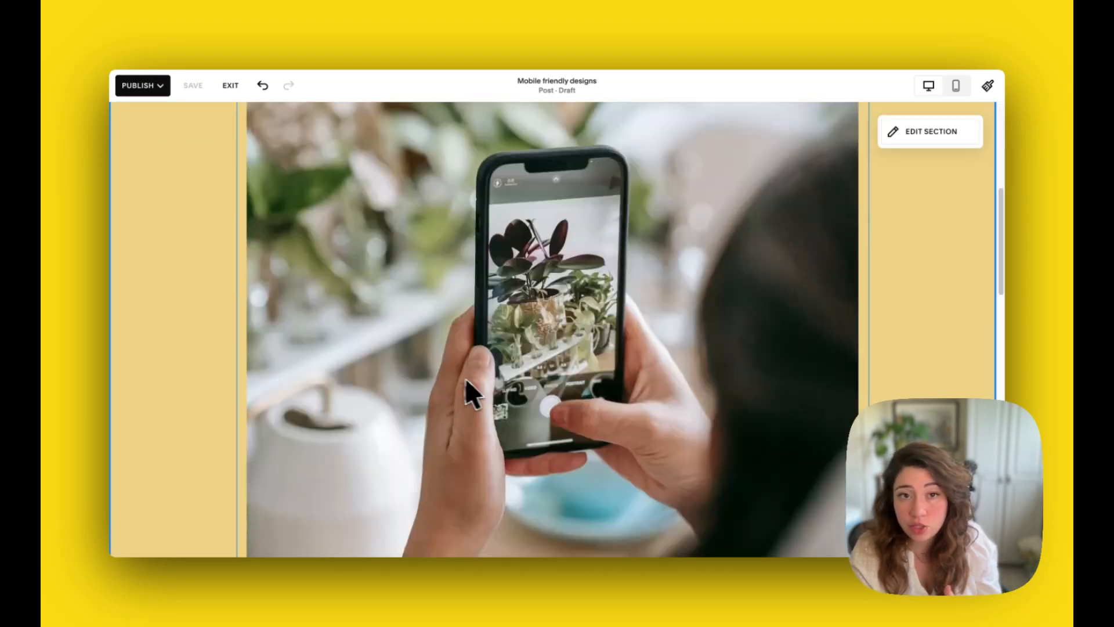
{"action": "scroll", "coordinate": [510, 391], "scroll_direction": "up", "scroll_amount": 8}
{"action": "left_click", "coordinate": [150, 88]}
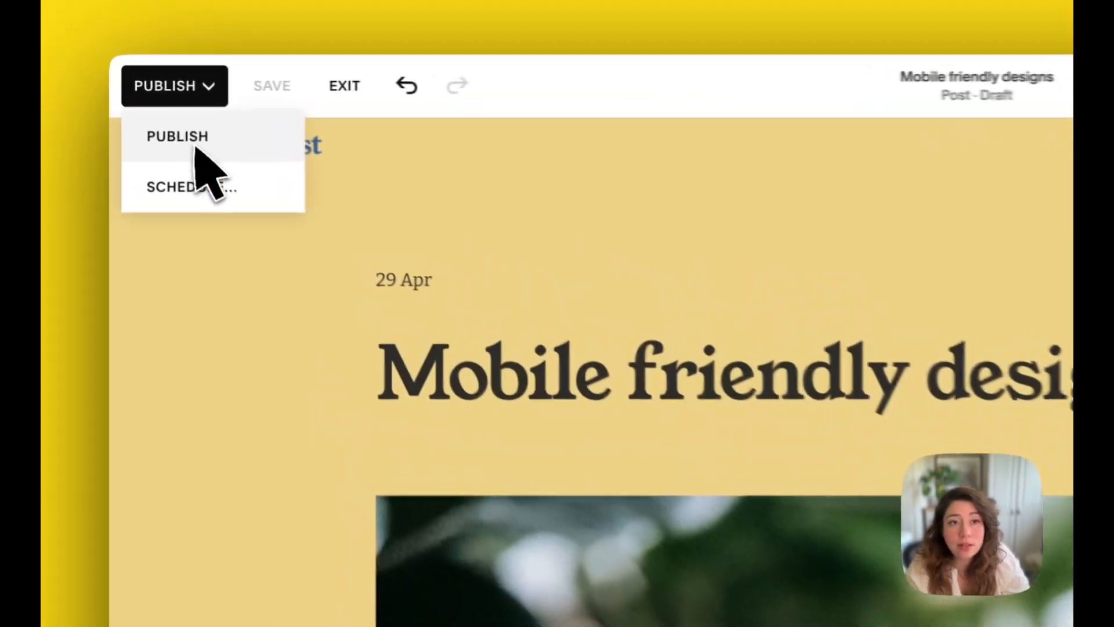
{"action": "left_click", "coordinate": [152, 116]}
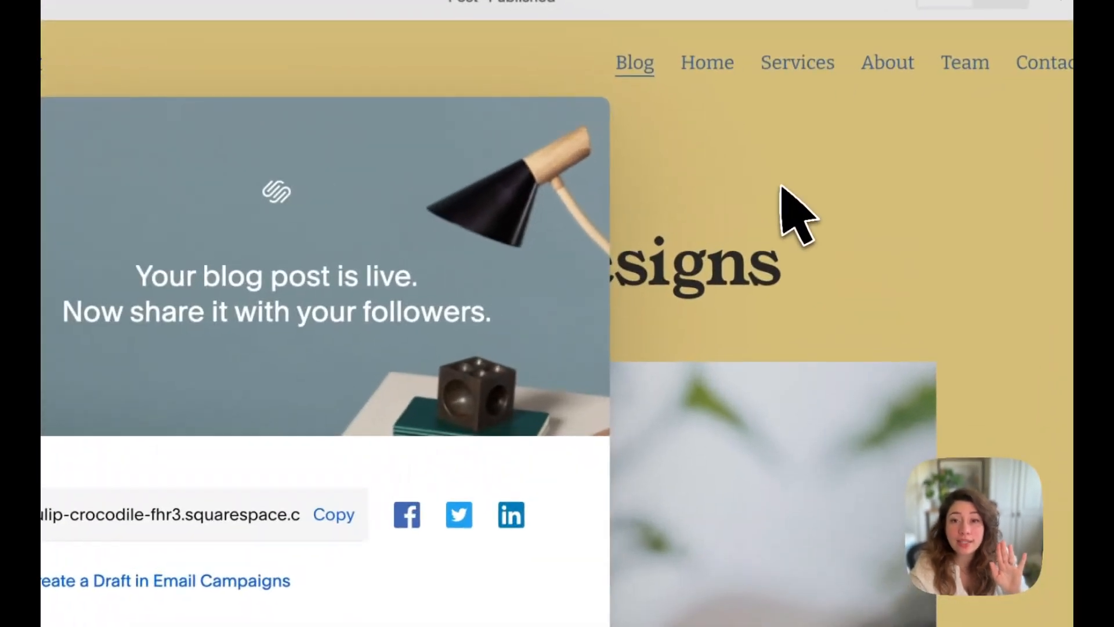
{"action": "left_click", "coordinate": [810, 192]}
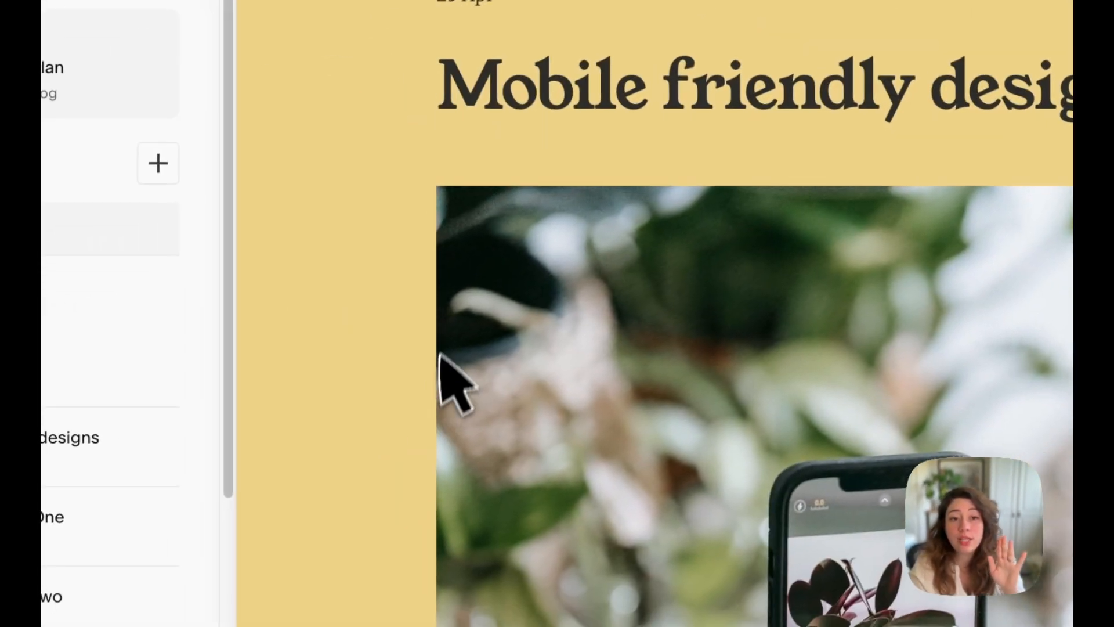
{"action": "scroll", "coordinate": [90, 412], "scroll_direction": "down", "scroll_amount": 13}
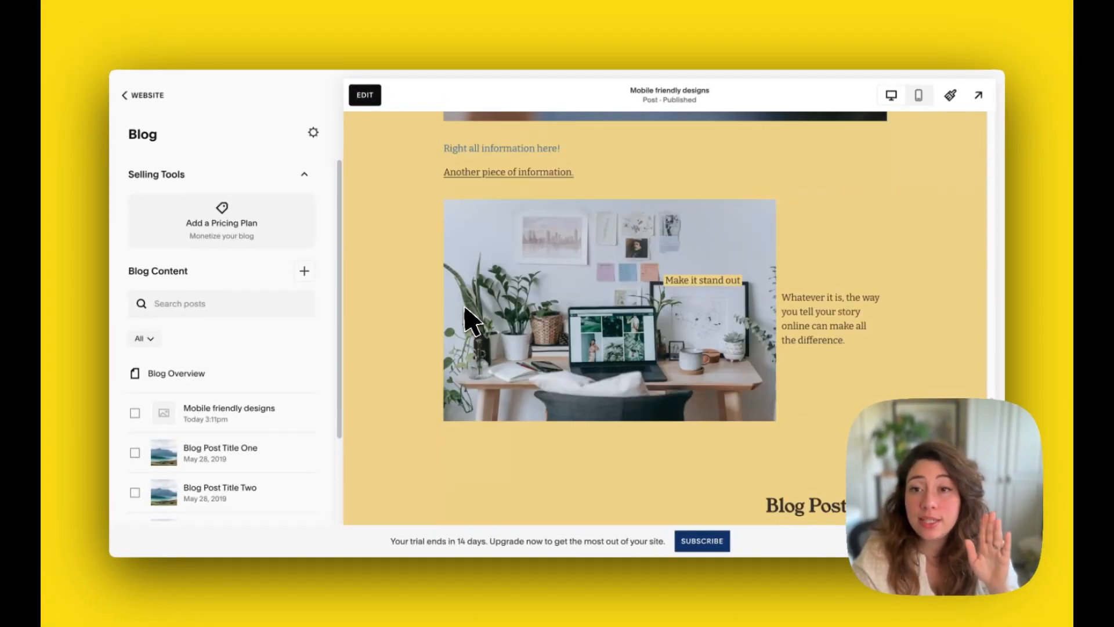
Open the "Mobile friendly designs" post settings and add the library photo of hands holding a phone as its featured image.
{"action": "scroll", "coordinate": [525, 395], "scroll_direction": "up", "scroll_amount": 10}
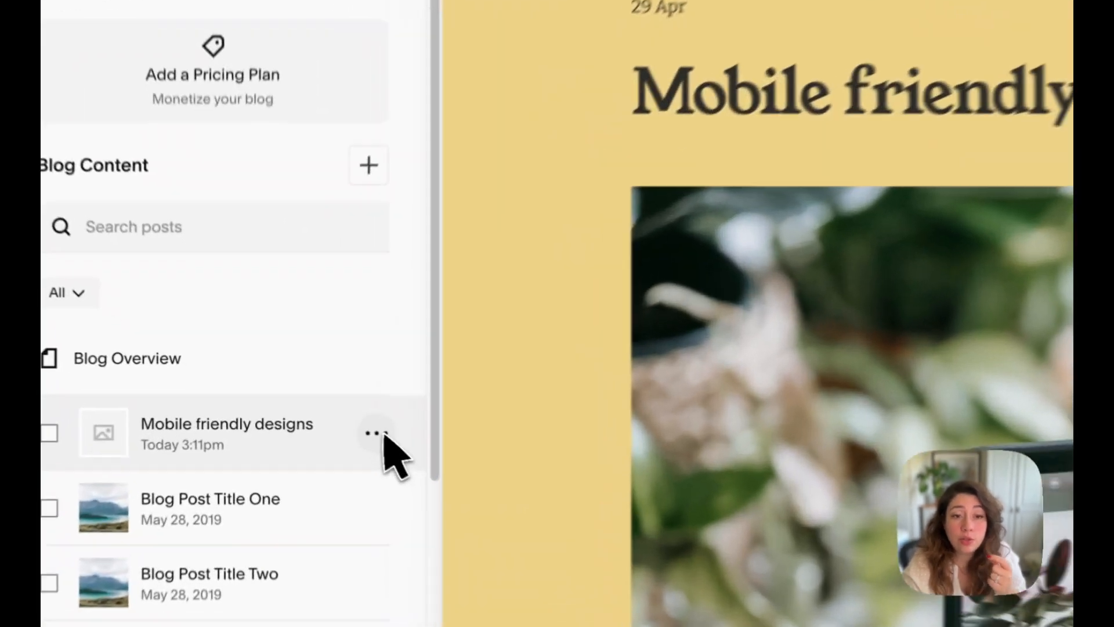
{"action": "left_click", "coordinate": [307, 413]}
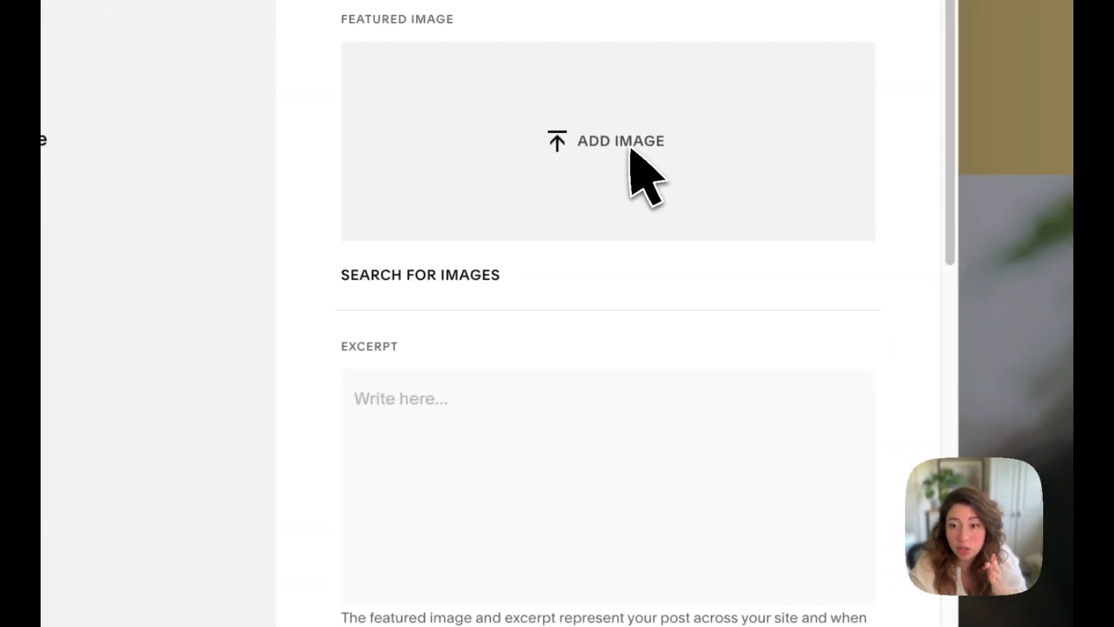
{"action": "left_click", "coordinate": [660, 269]}
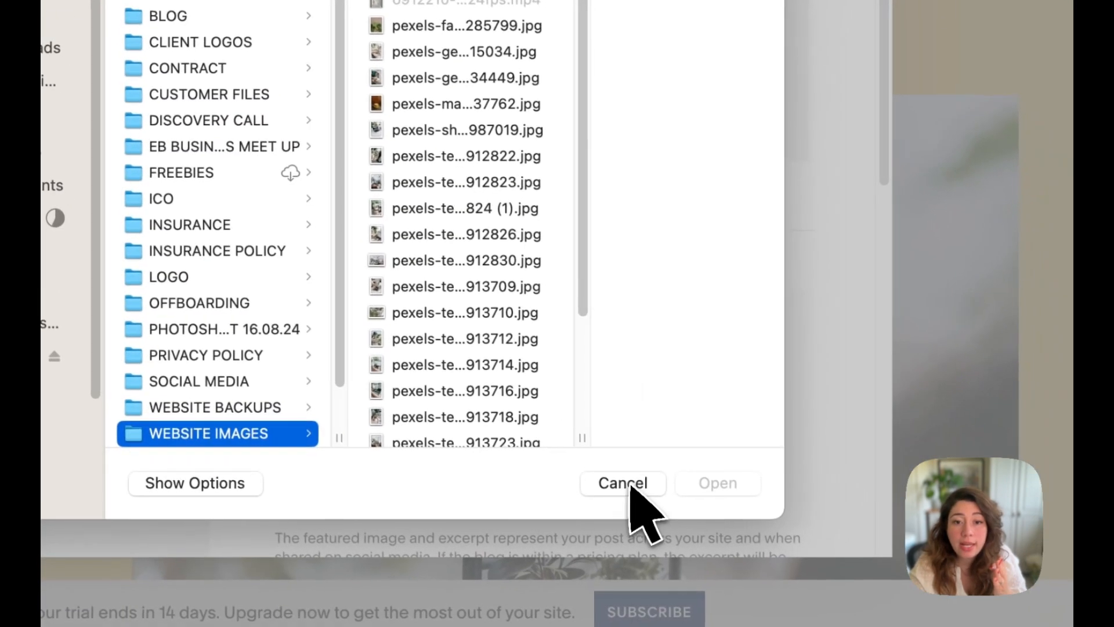
{"action": "left_click", "coordinate": [689, 563]}
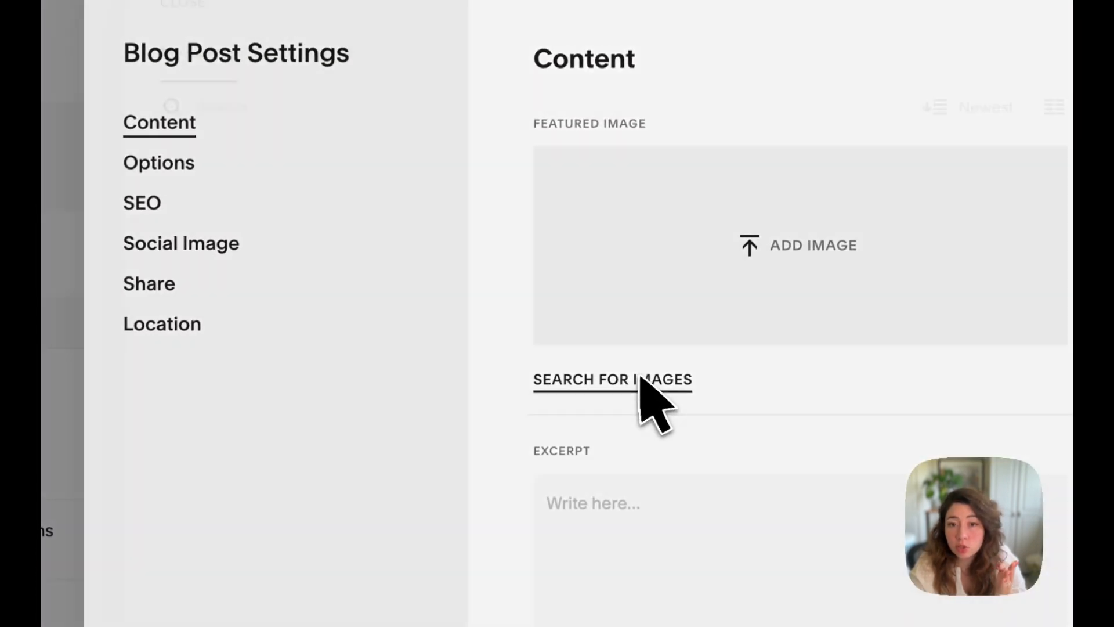
{"action": "left_click", "coordinate": [521, 297]}
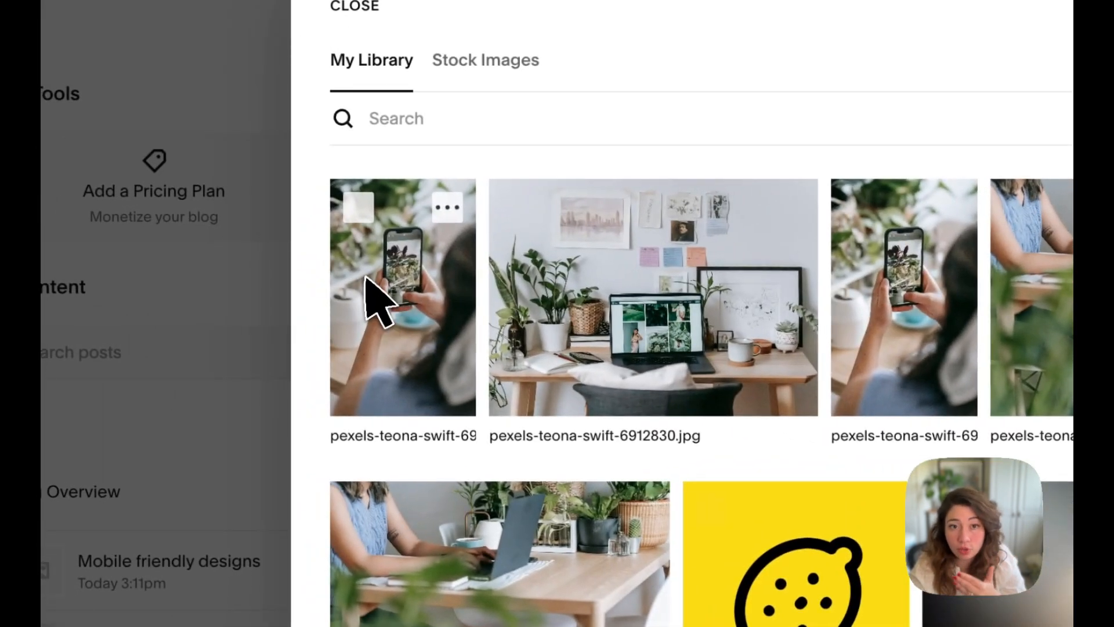
{"action": "left_click", "coordinate": [370, 285]}
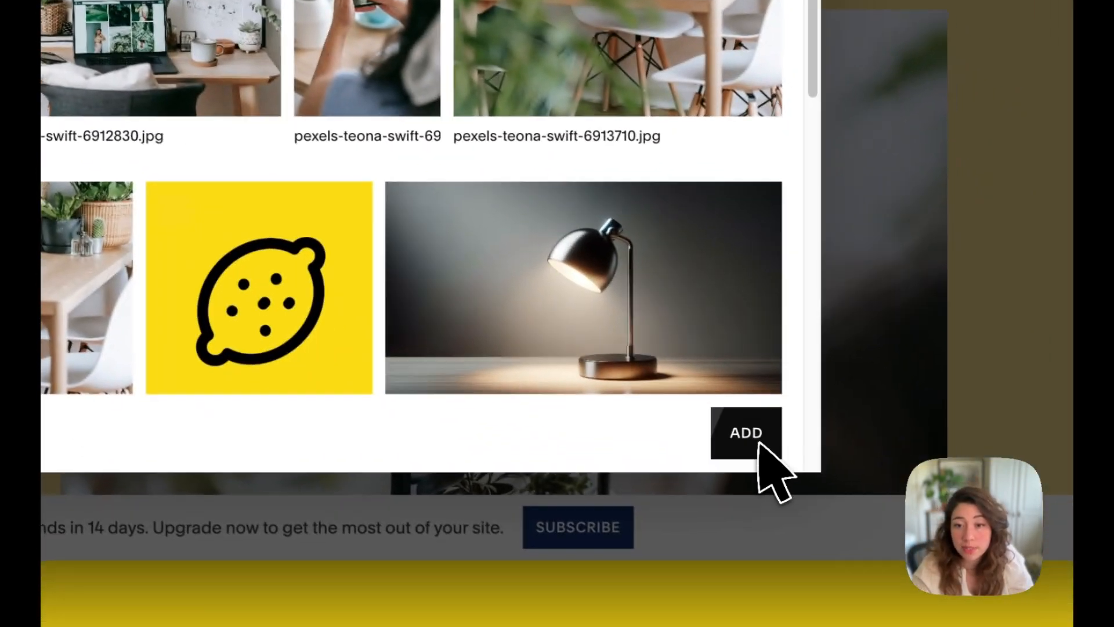
{"action": "left_click", "coordinate": [749, 436]}
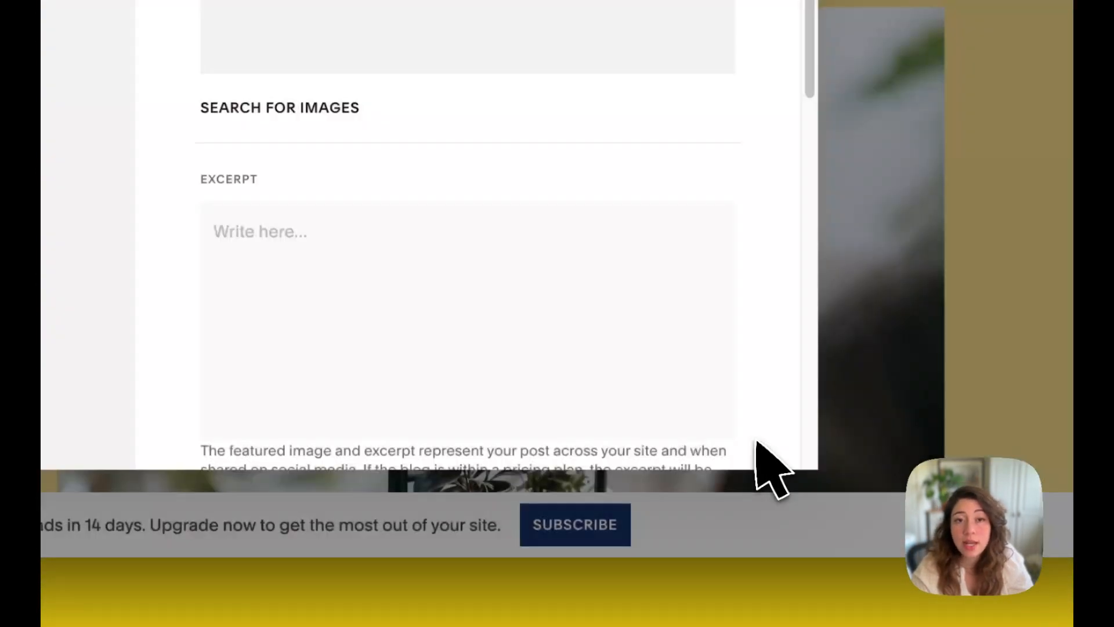
Enter the post excerpt "preview what this blog is about." and look over the remaining content settings.
{"action": "left_click", "coordinate": [350, 248]}
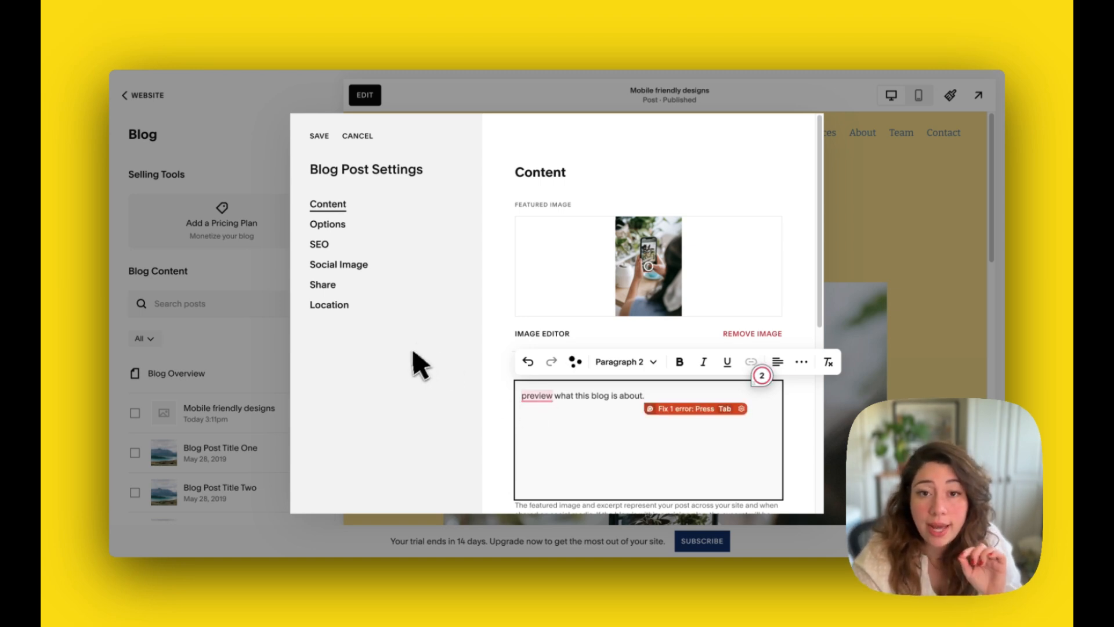
{"action": "scroll", "coordinate": [610, 354], "scroll_direction": "down", "scroll_amount": 10}
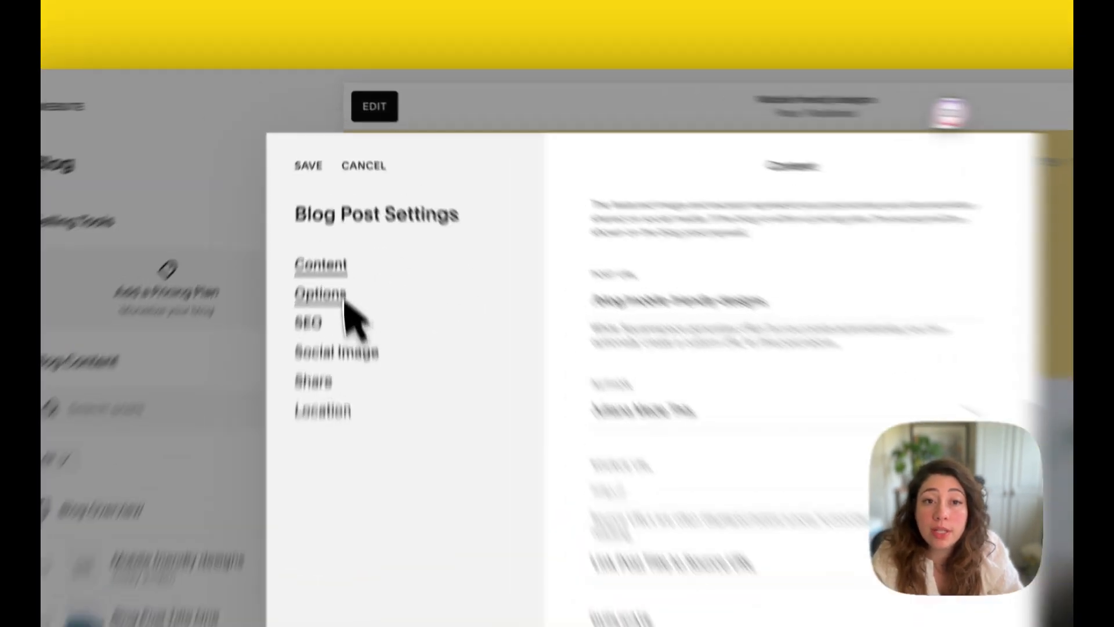
Look at where tags and categories are added in the post's options, leaving both empty.
{"action": "left_click", "coordinate": [342, 229]}
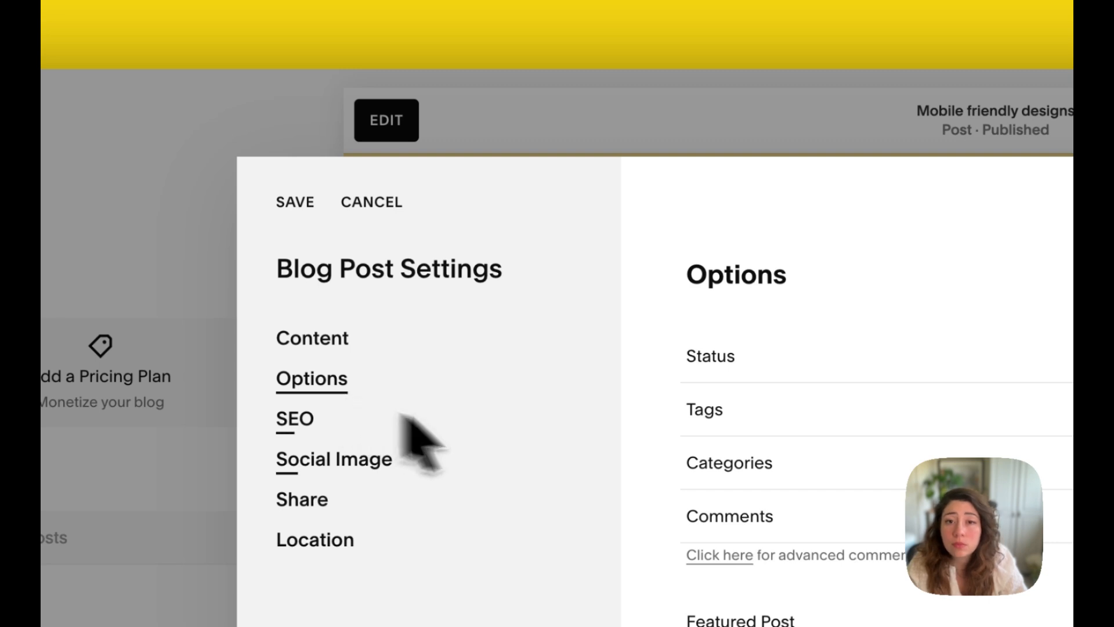
{"action": "left_click", "coordinate": [727, 418]}
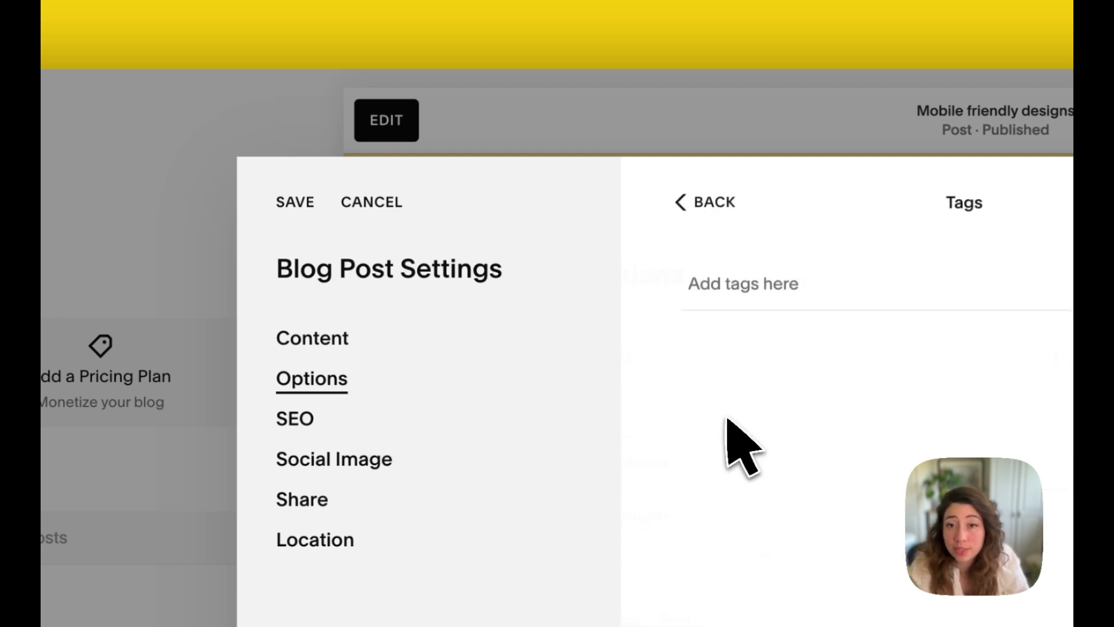
{"action": "left_click", "coordinate": [725, 213]}
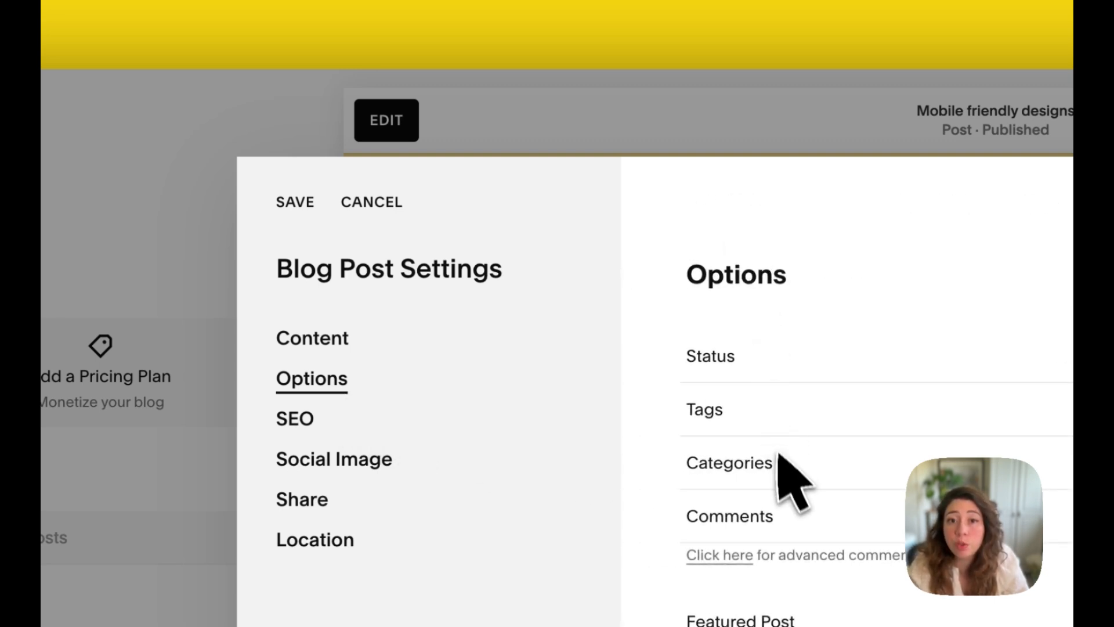
{"action": "left_click", "coordinate": [778, 472]}
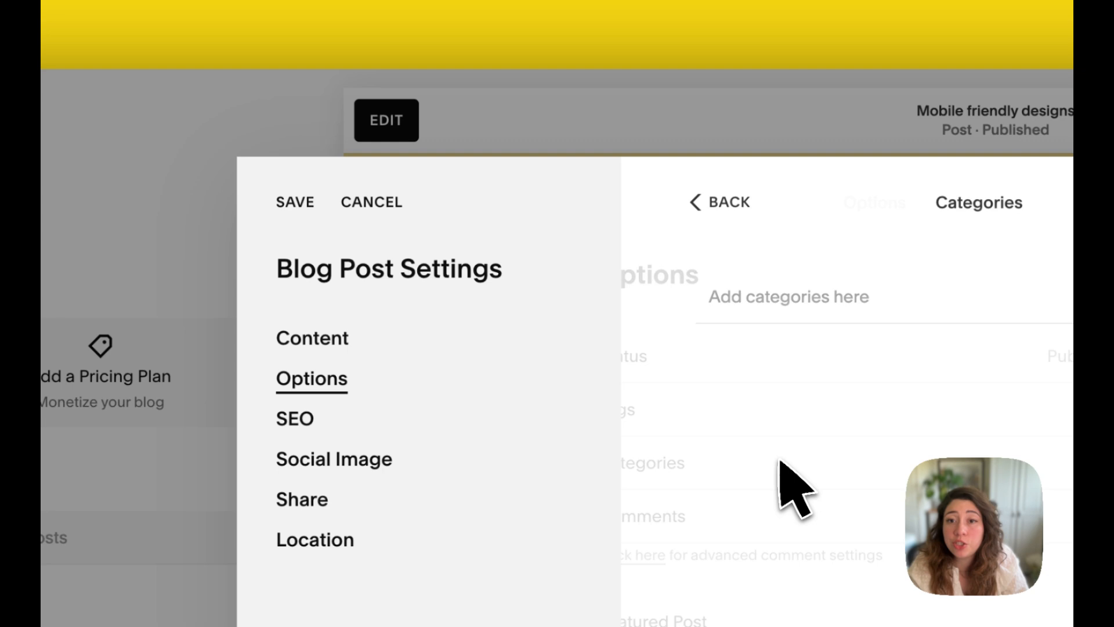
{"action": "left_click", "coordinate": [715, 200]}
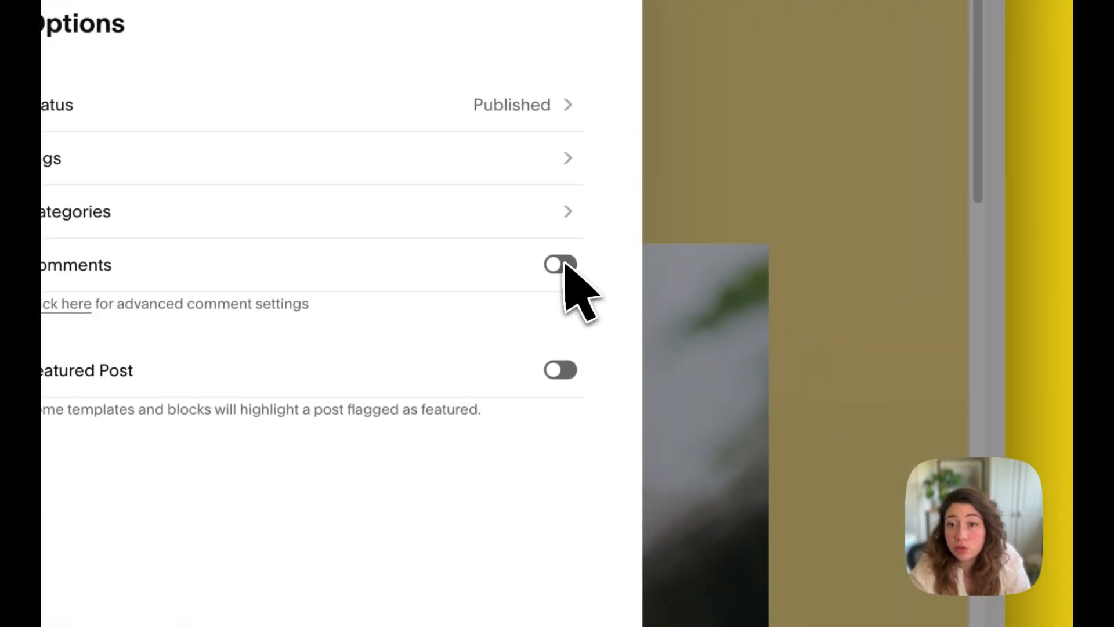
Switch comments on and back off in the post's options, and mark the post as a featured post.
{"action": "left_click", "coordinate": [565, 265]}
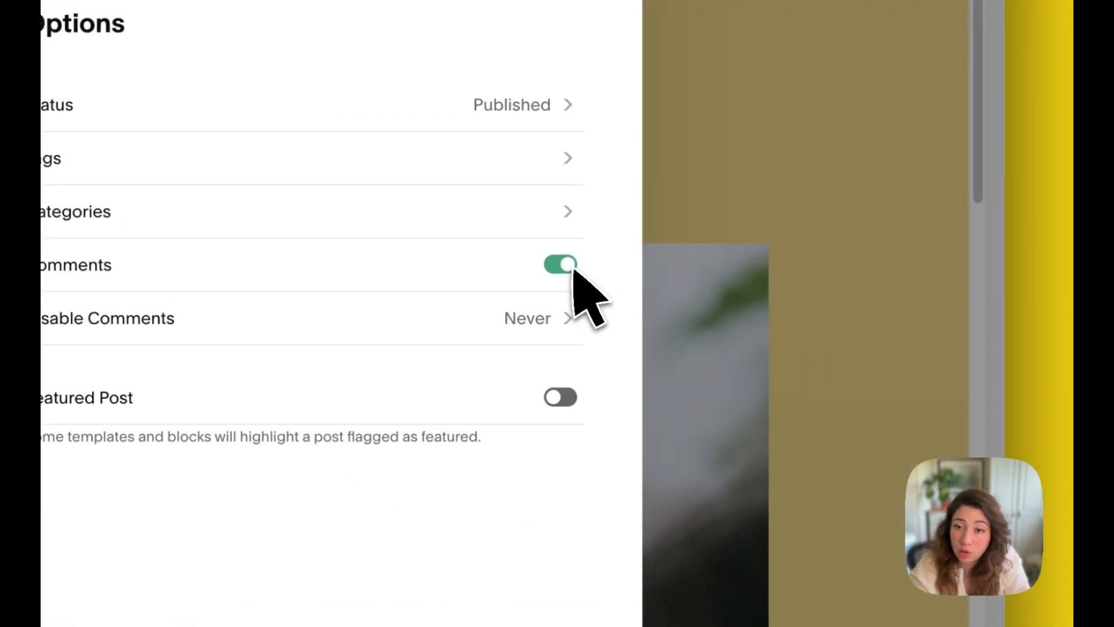
{"action": "left_click", "coordinate": [574, 267]}
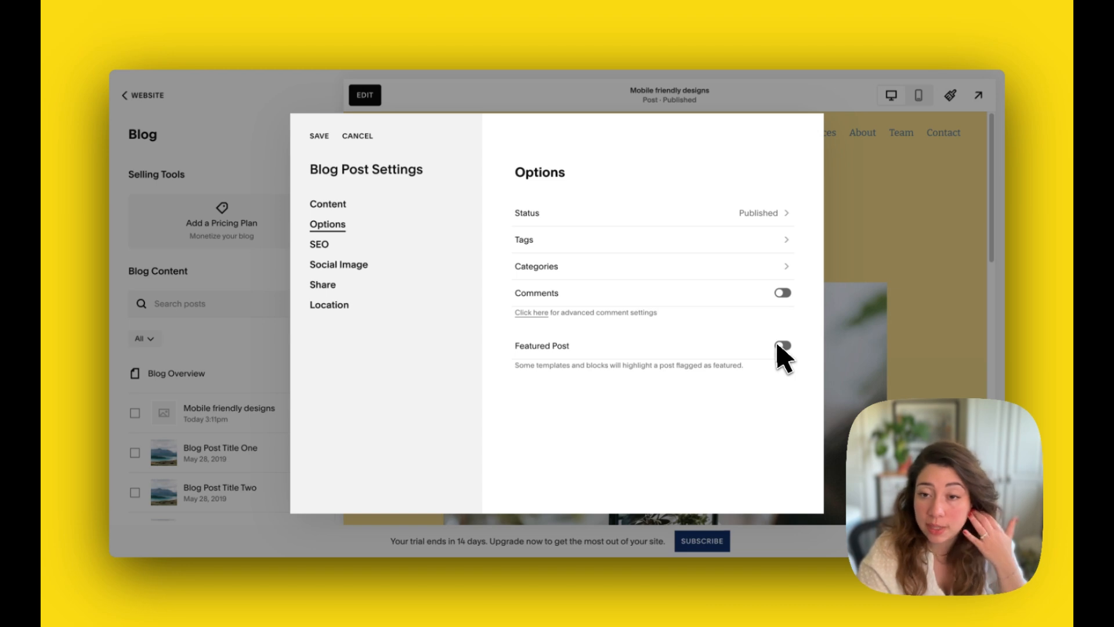
{"action": "left_click", "coordinate": [781, 346]}
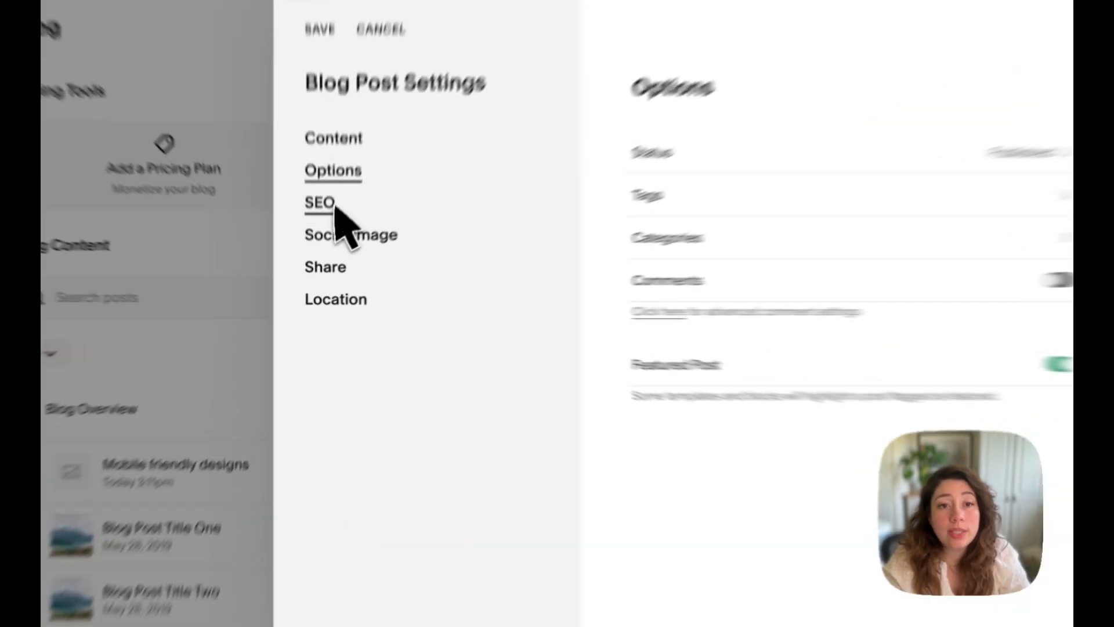
Review the post's SEO, Social Image, Share and Location settings, return to Content and save the blog post settings.
{"action": "left_click", "coordinate": [329, 246]}
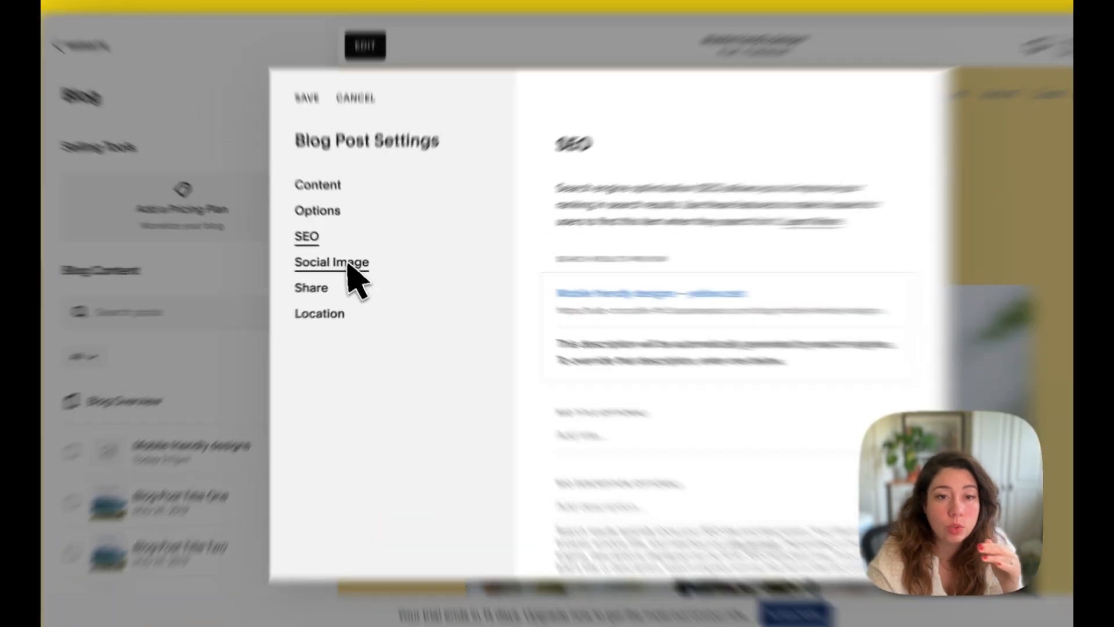
{"action": "left_click", "coordinate": [349, 266]}
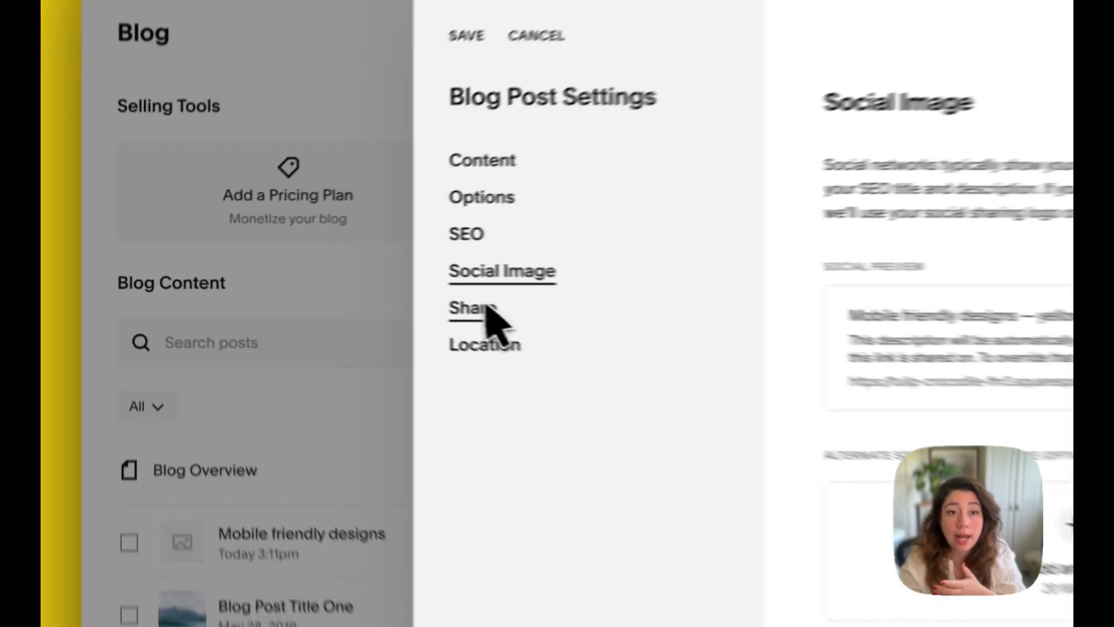
{"action": "left_click", "coordinate": [329, 285]}
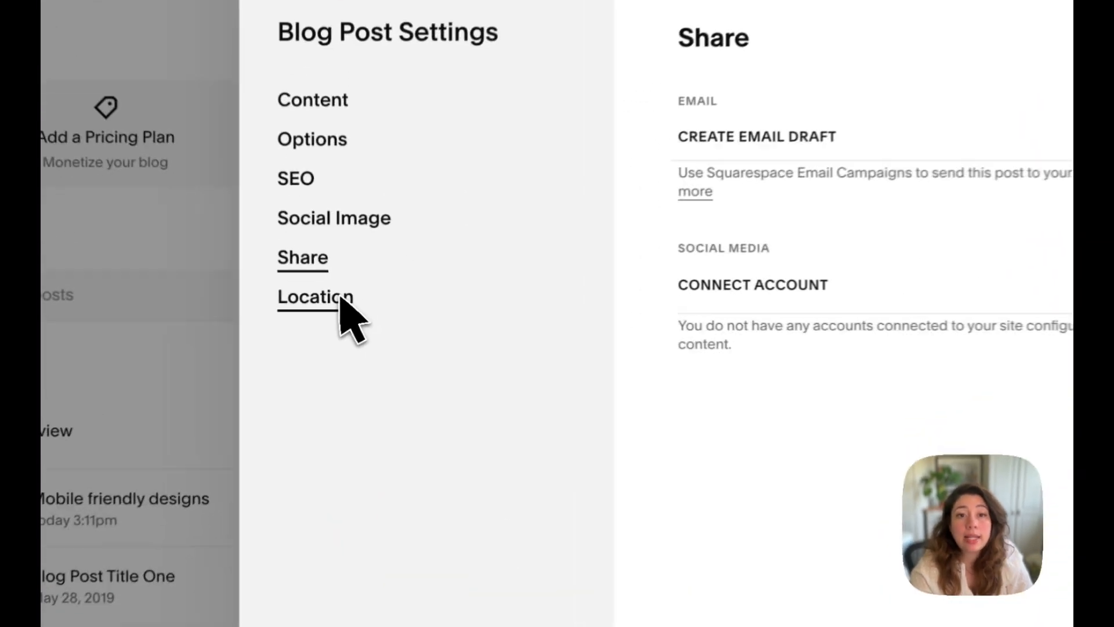
{"action": "left_click", "coordinate": [342, 305]}
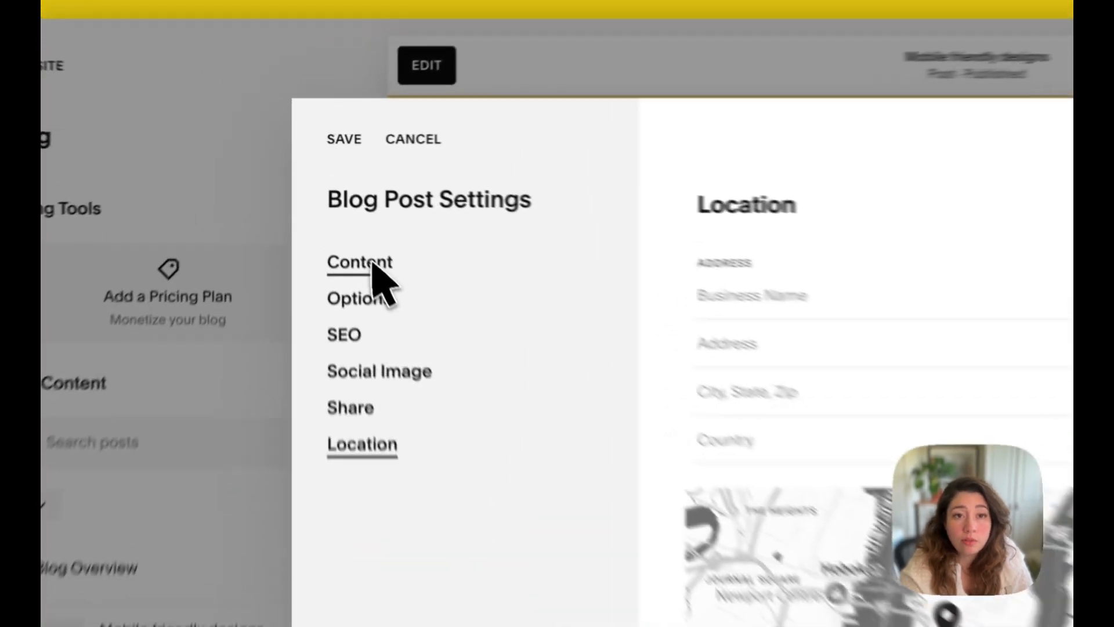
{"action": "left_click", "coordinate": [328, 204]}
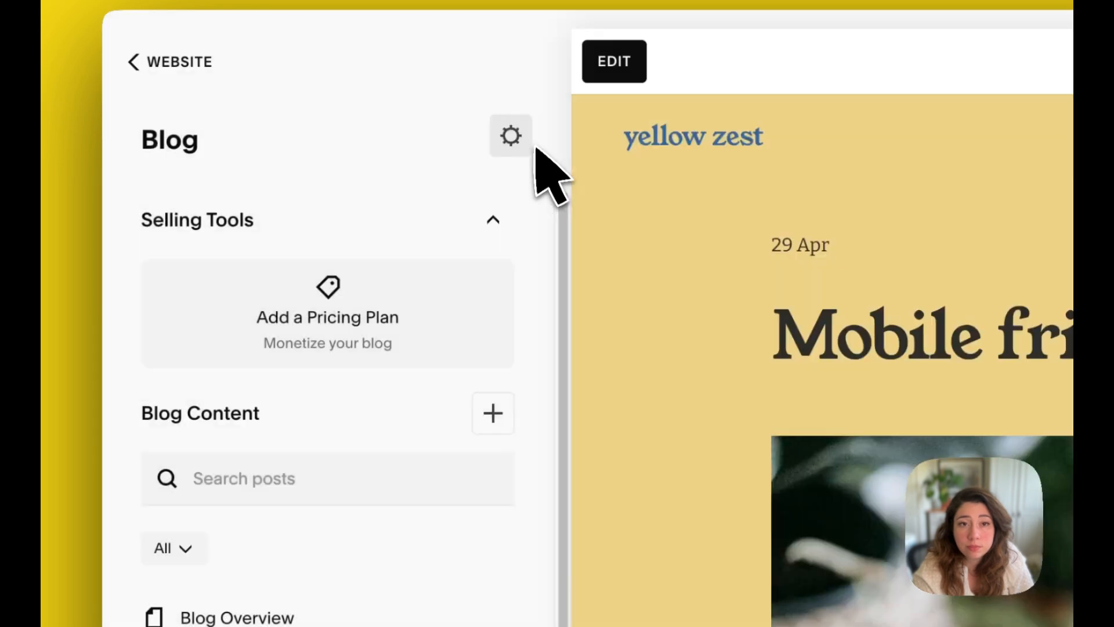
{"action": "left_click", "coordinate": [531, 147]}
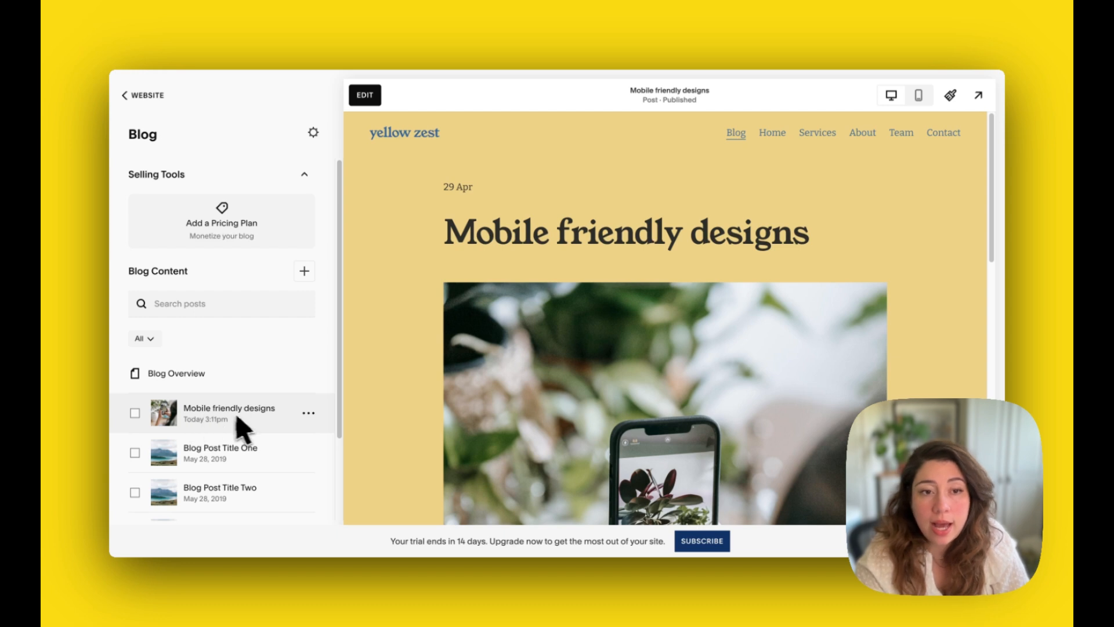
Delete the four placeholder posts, Blog Post Title One through Blog Post Title Four, from the blog content.
{"action": "scroll", "coordinate": [293, 368], "scroll_direction": "down", "scroll_amount": 2}
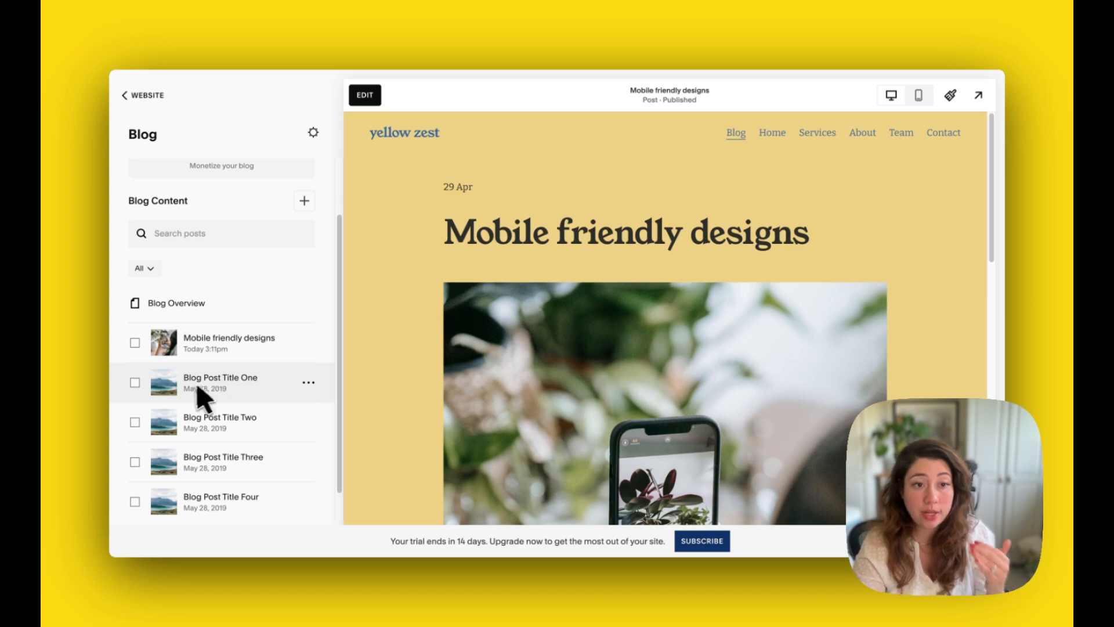
{"action": "left_click", "coordinate": [135, 383]}
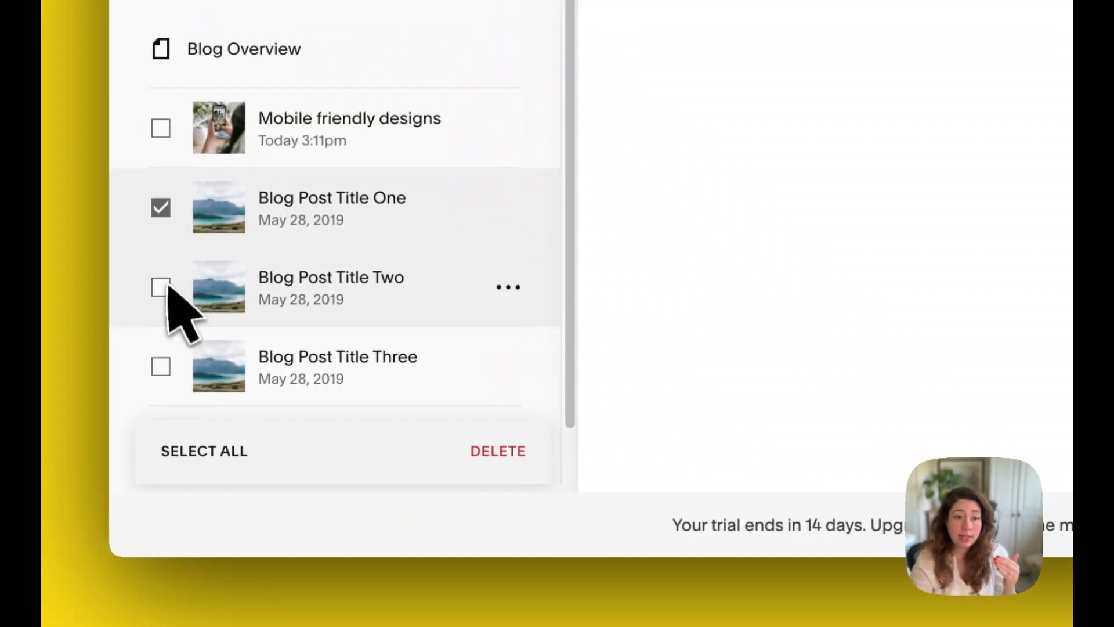
{"action": "left_click", "coordinate": [165, 287]}
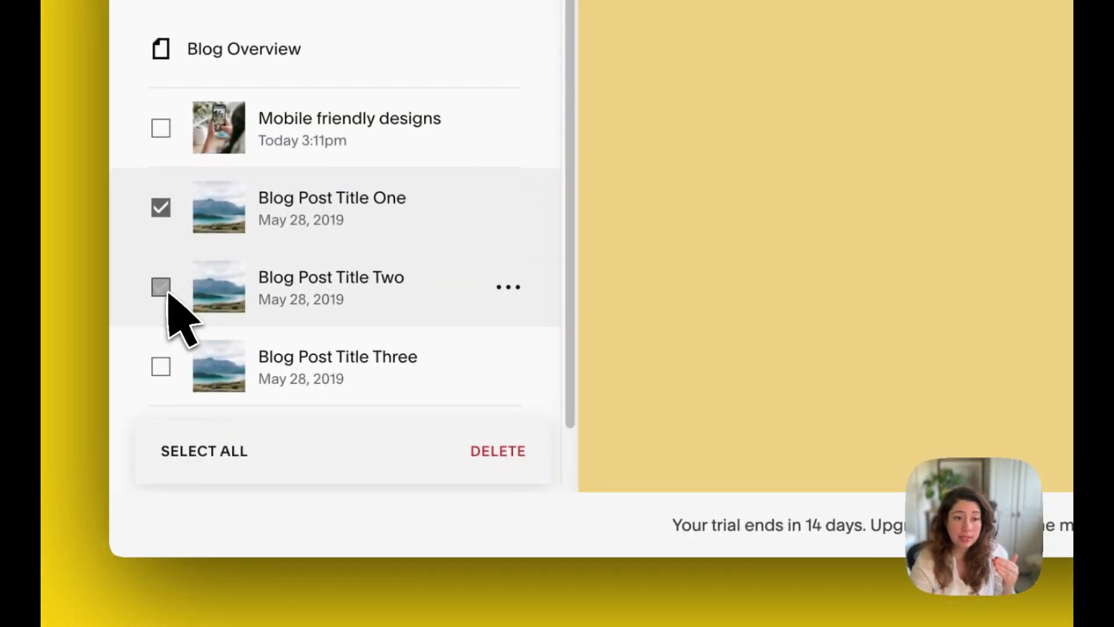
{"action": "left_click", "coordinate": [169, 365]}
{"action": "scroll", "coordinate": [192, 290], "scroll_direction": "down", "scroll_amount": 2}
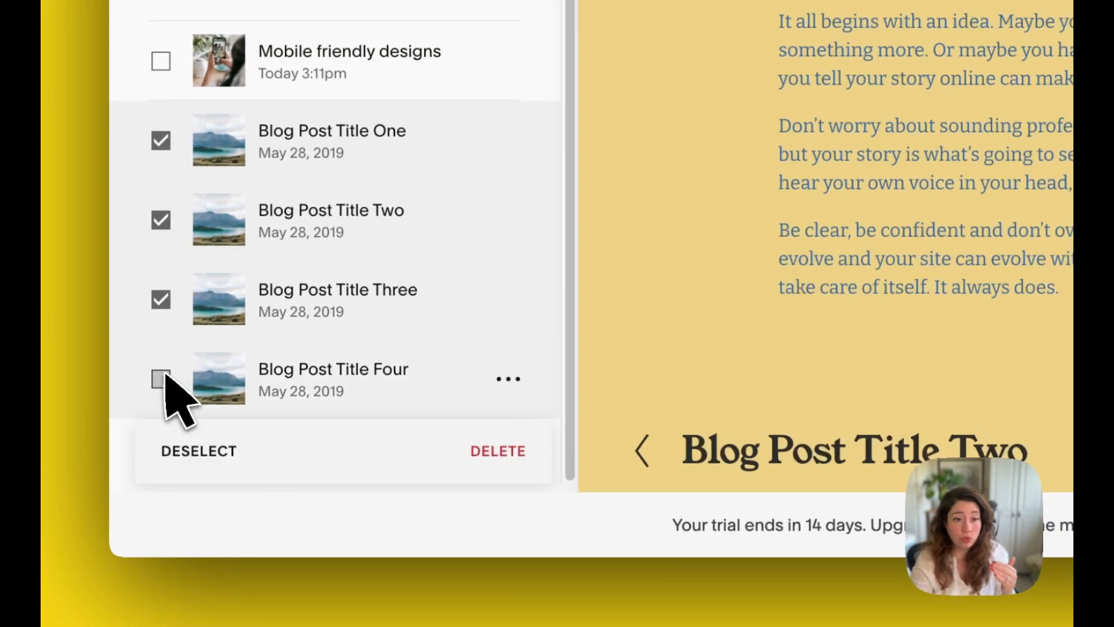
{"action": "left_click", "coordinate": [163, 378]}
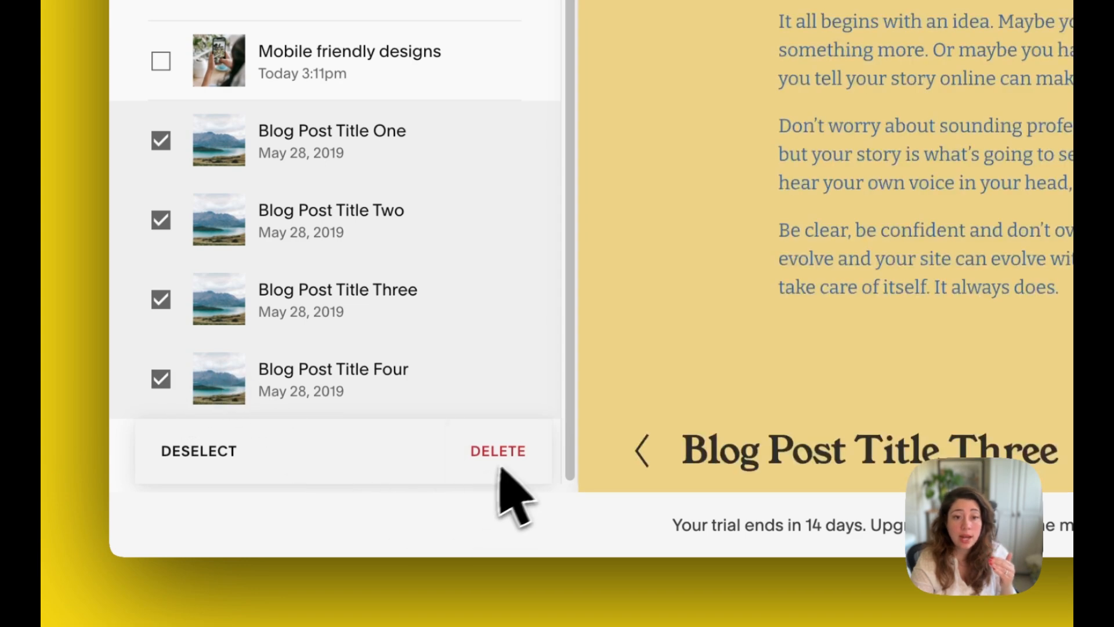
{"action": "left_click", "coordinate": [501, 455]}
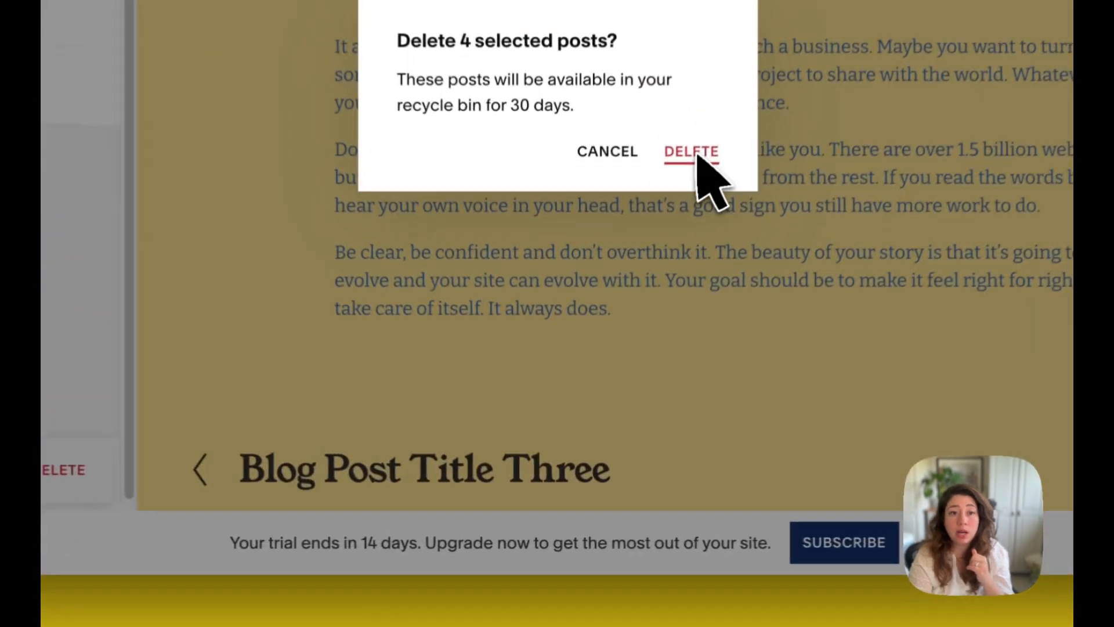
{"action": "left_click", "coordinate": [627, 340]}
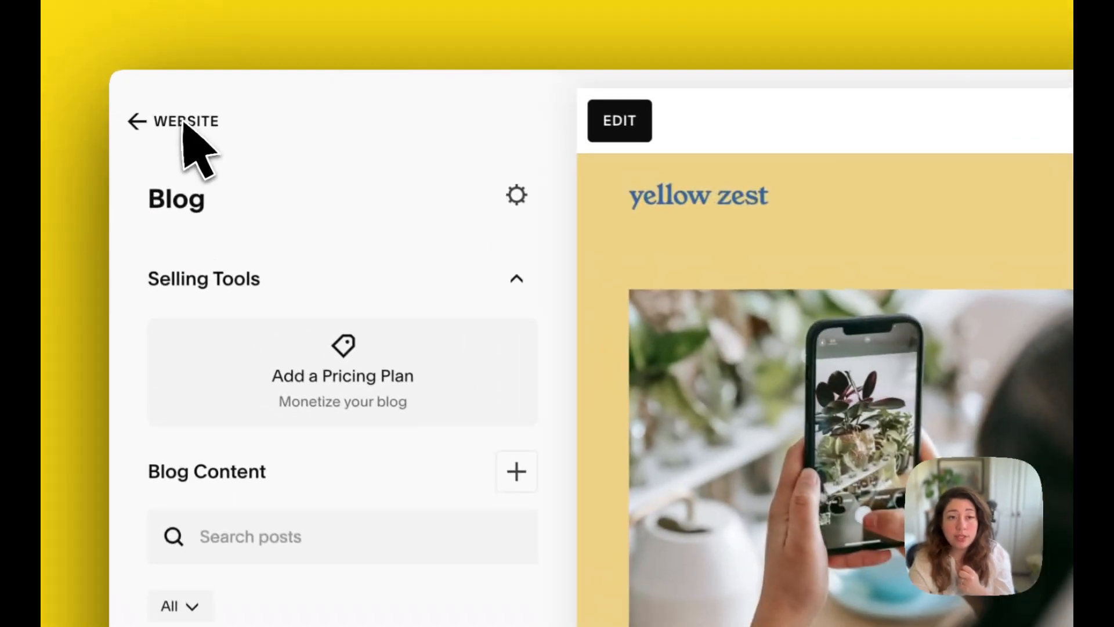
Return to the website's page list and move the Blog page between Team and Contact in the main navigation.
{"action": "left_click", "coordinate": [150, 97]}
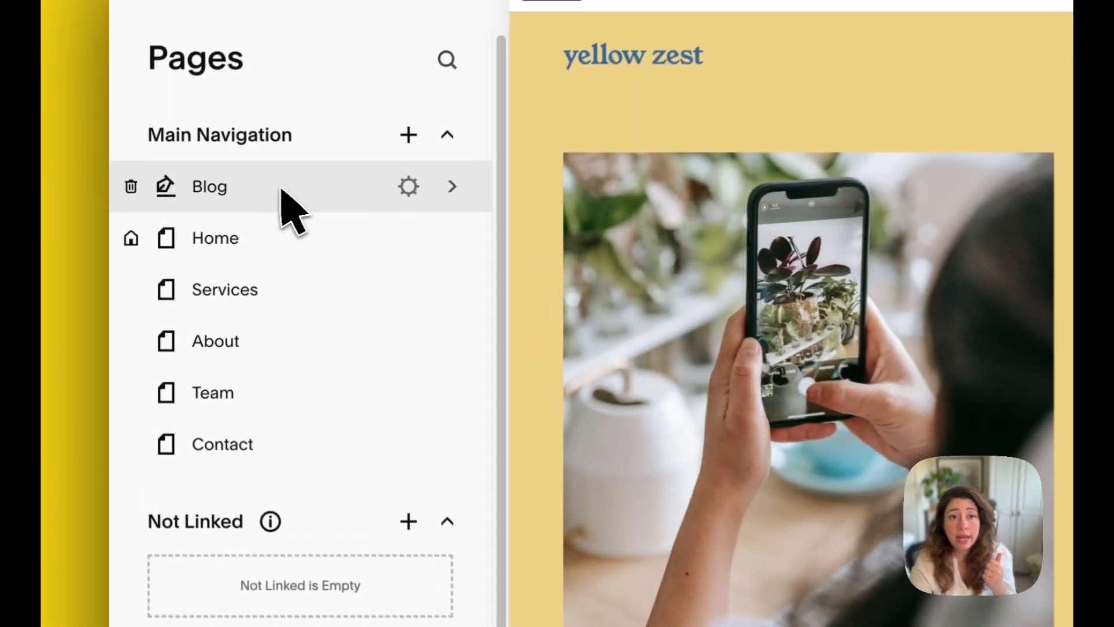
{"action": "left_click_drag", "start_coordinate": [194, 200], "coordinate": [198, 220]}
{"action": "left_click_drag", "start_coordinate": [286, 230], "coordinate": [295, 433]}
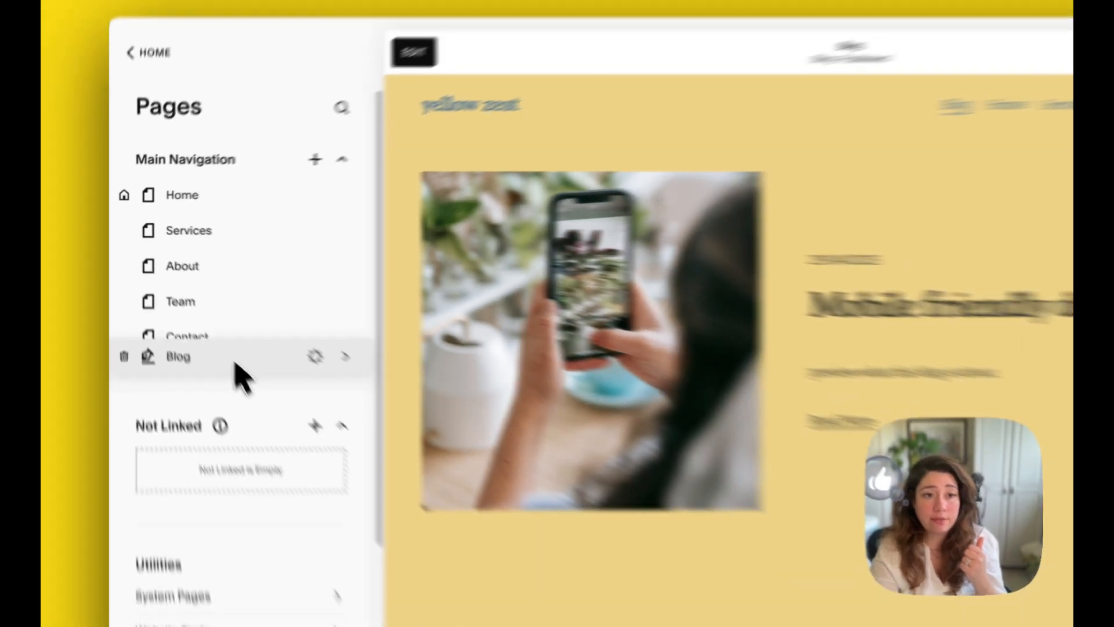
{"action": "left_click_drag", "start_coordinate": [235, 363], "coordinate": [209, 306]}
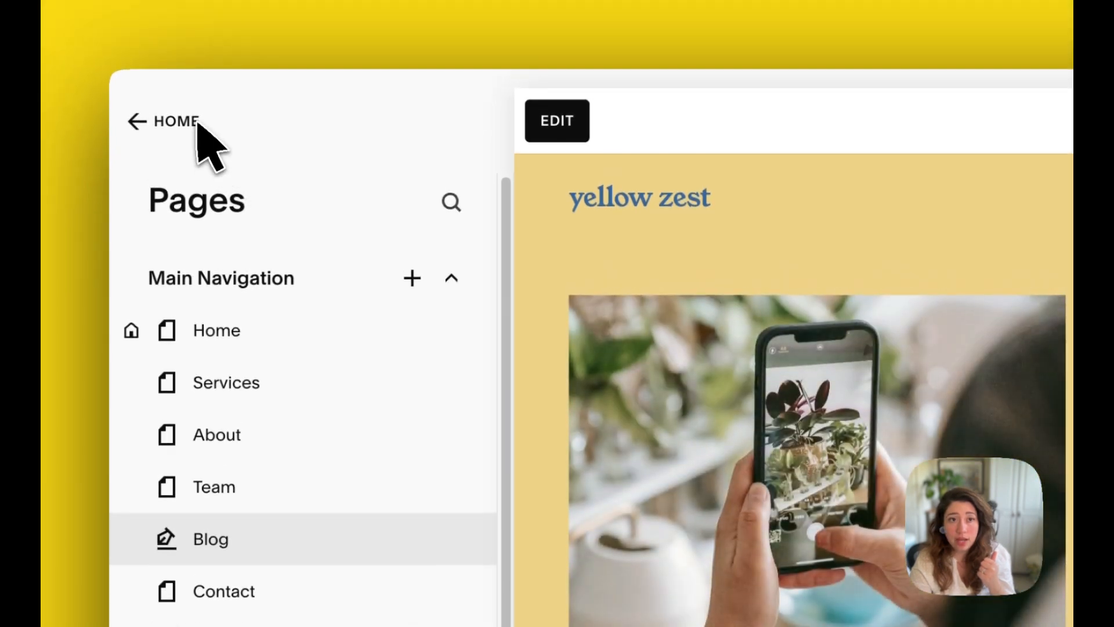
Go back to the site's home menu and reopen the website's page list.
{"action": "left_click", "coordinate": [175, 64]}
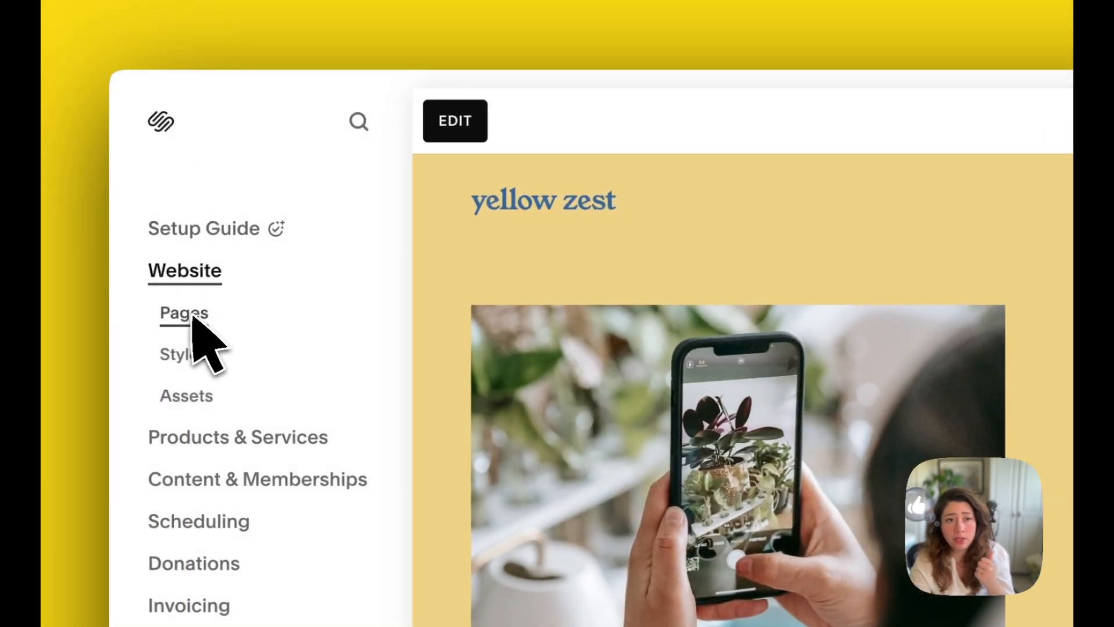
{"action": "left_click", "coordinate": [185, 313]}
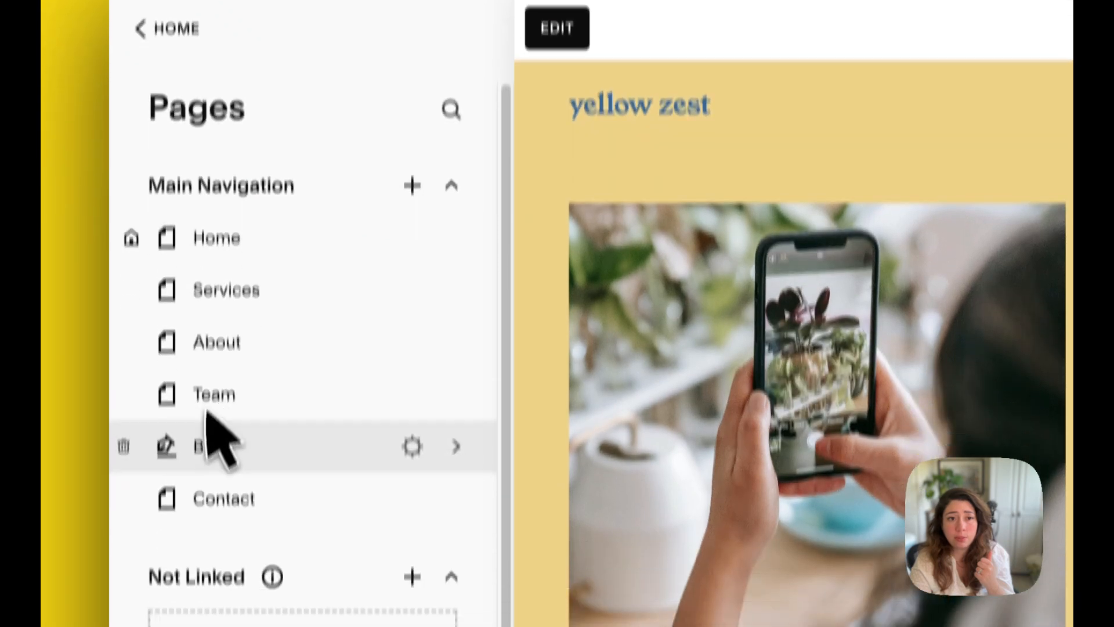